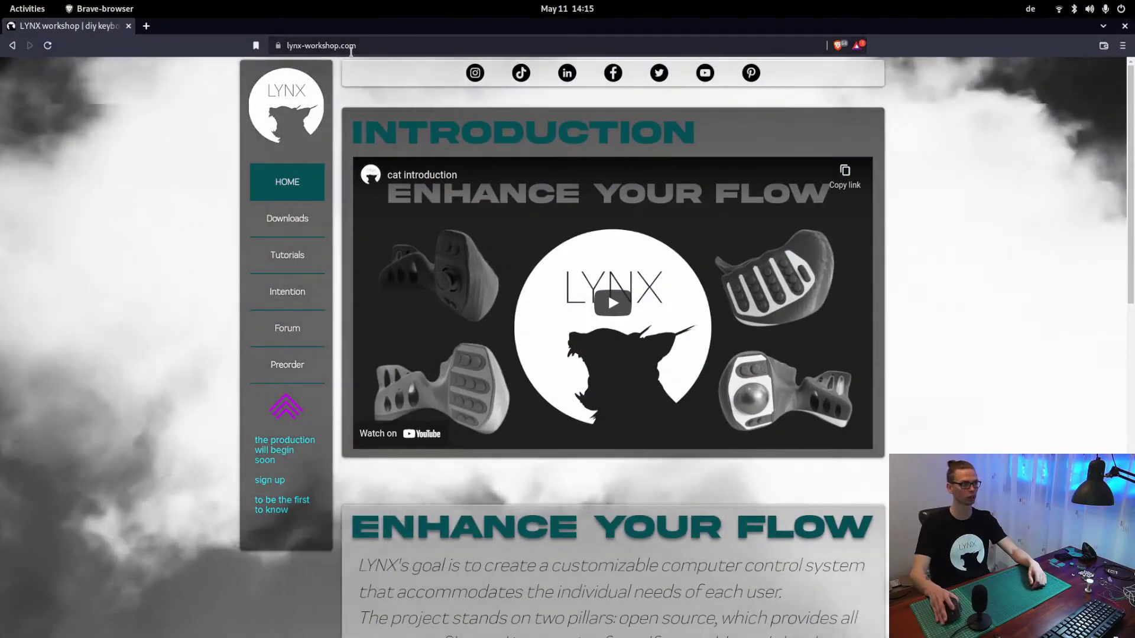
Download the cat-mouse-package from the LYNX site's downloads page, saving cat_mouse_righthanded_version_001.zip in the Downloads folder
click(290, 219)
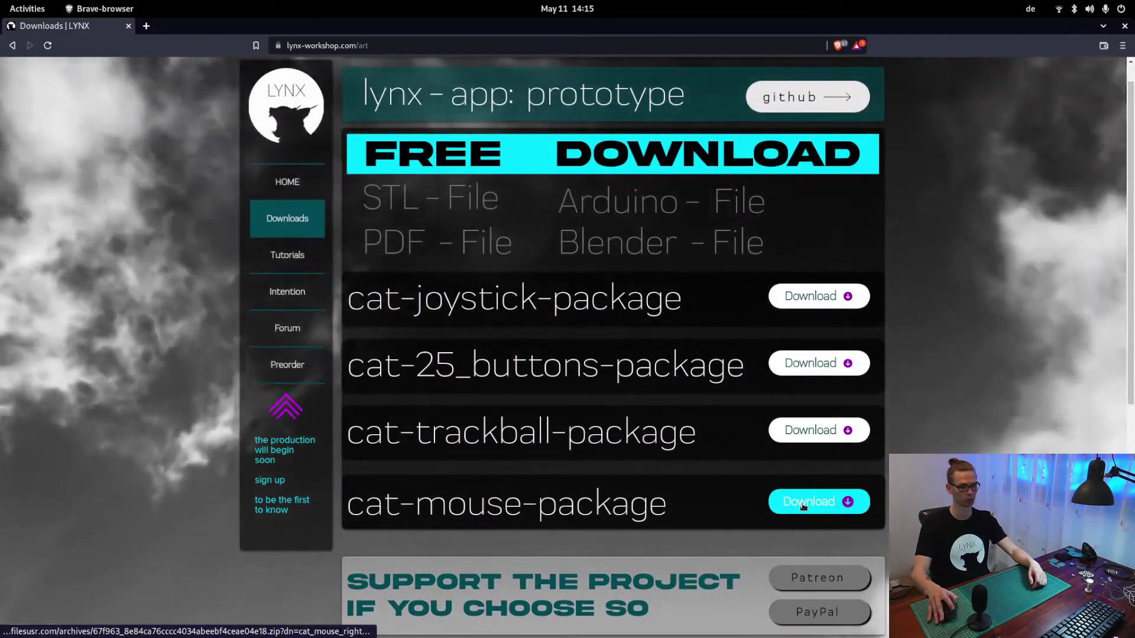
click(804, 506)
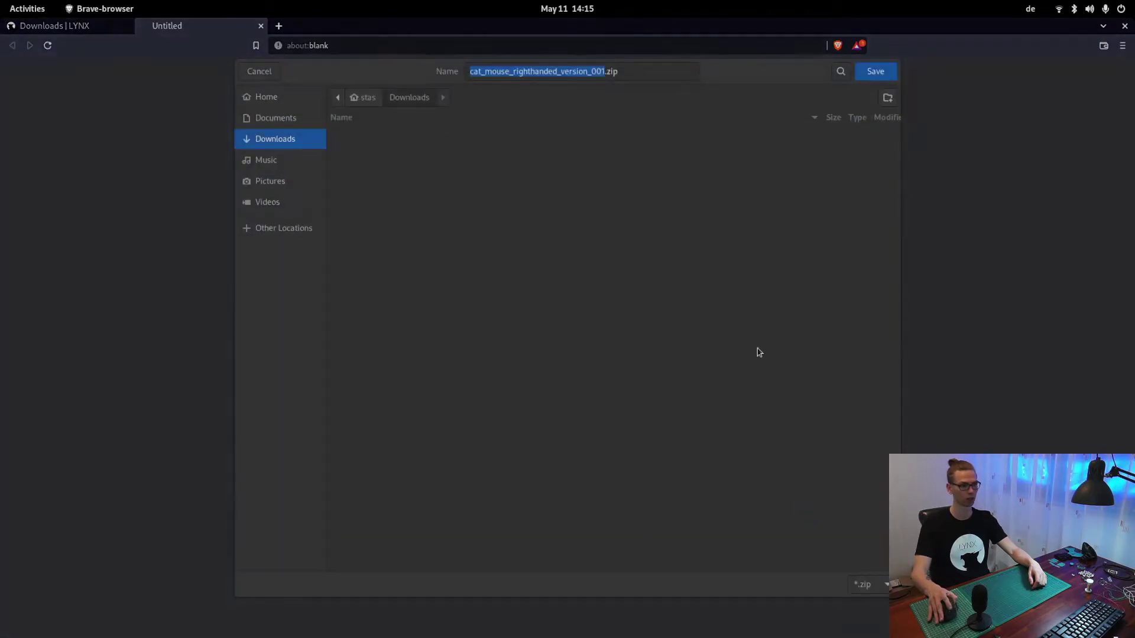
click(891, 69)
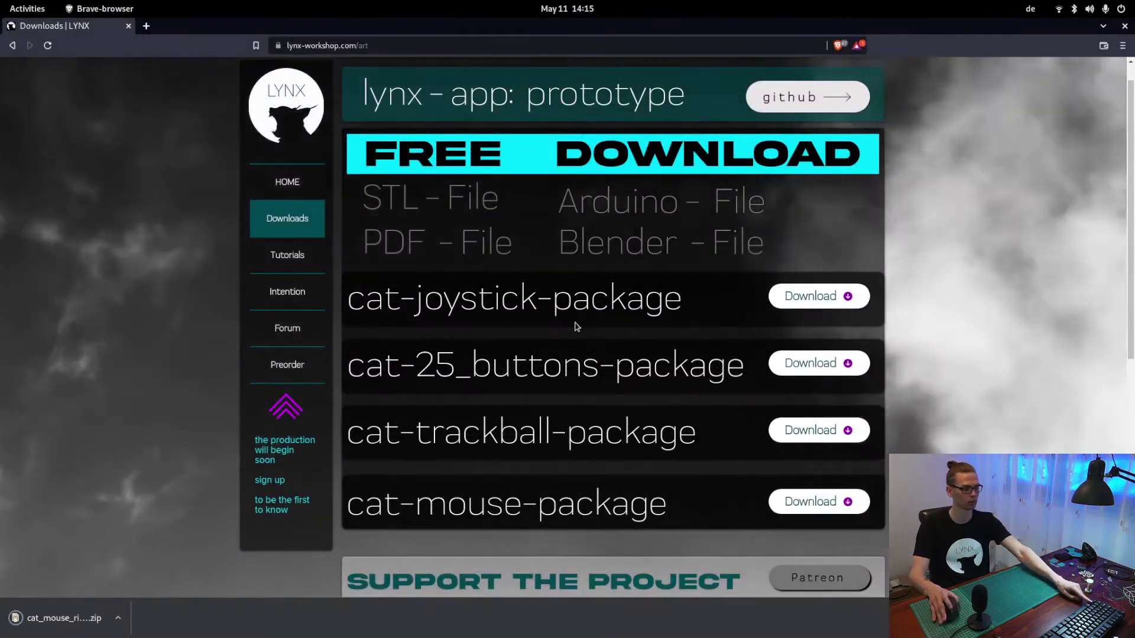
Switch to the Files app and extract cat_mouse_righthanded_version_001.zip into the Downloads folder
key(super)
click(426, 600)
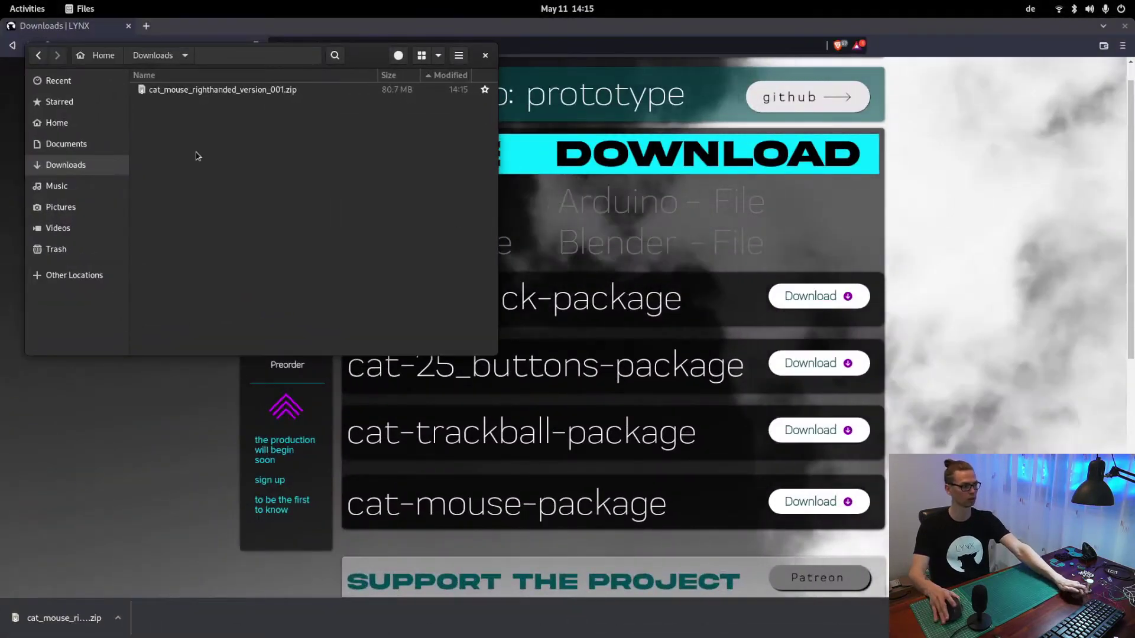
right_click(205, 90)
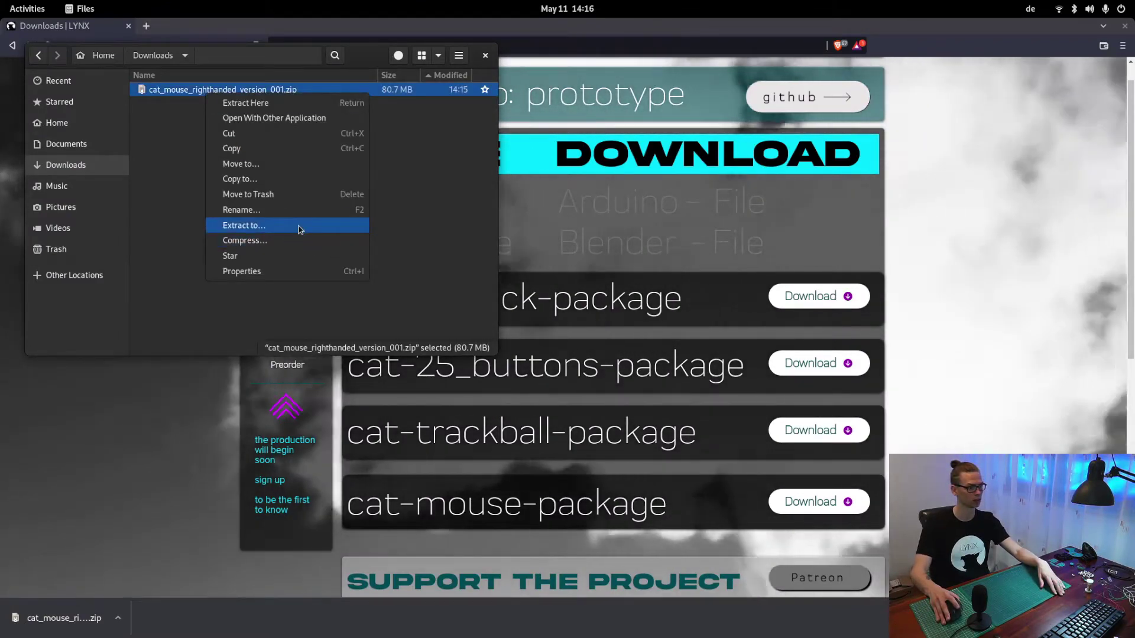
click(298, 225)
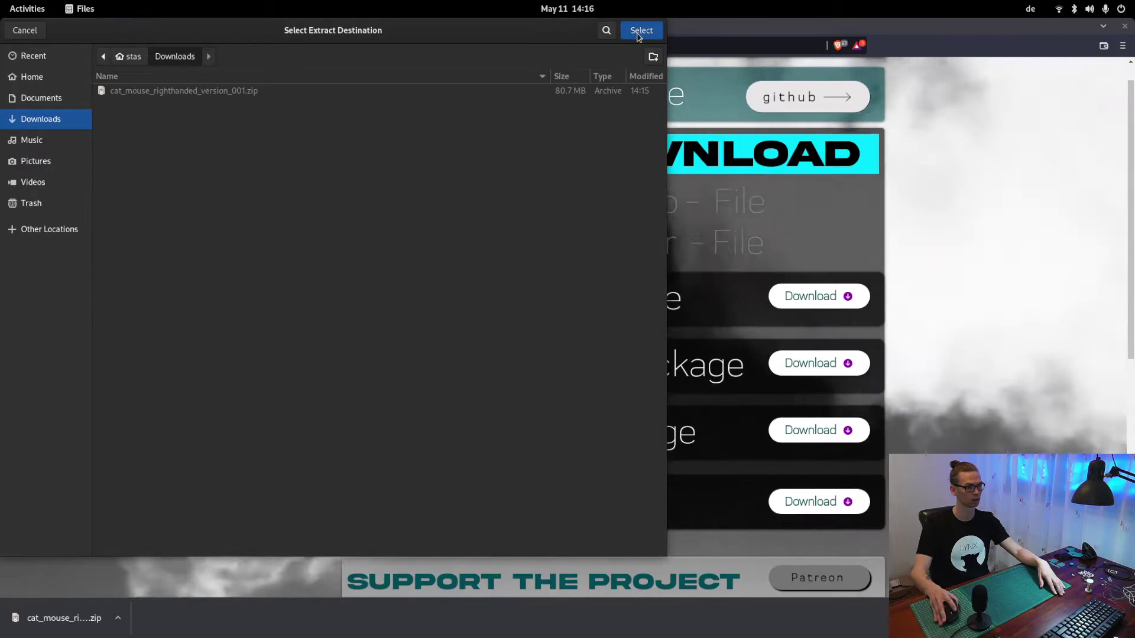
click(641, 30)
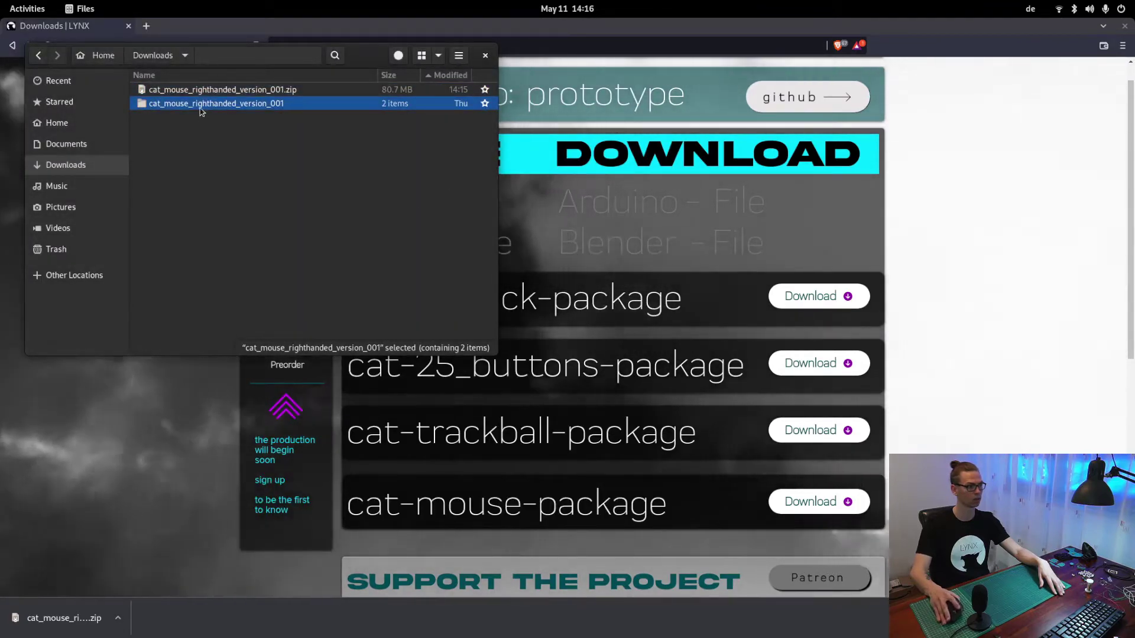
Open circuit_&_parts_list_cat-mouse_001.pdf from the extracted folder, review its parts list and circuit pages, and close it
double_click(201, 107)
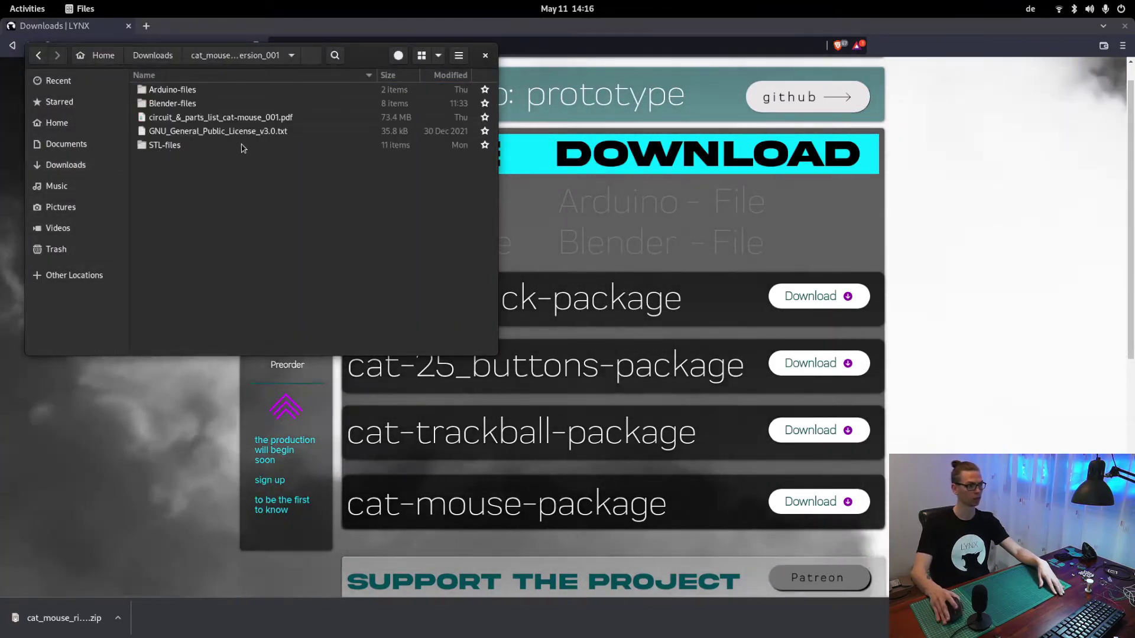
click(228, 119)
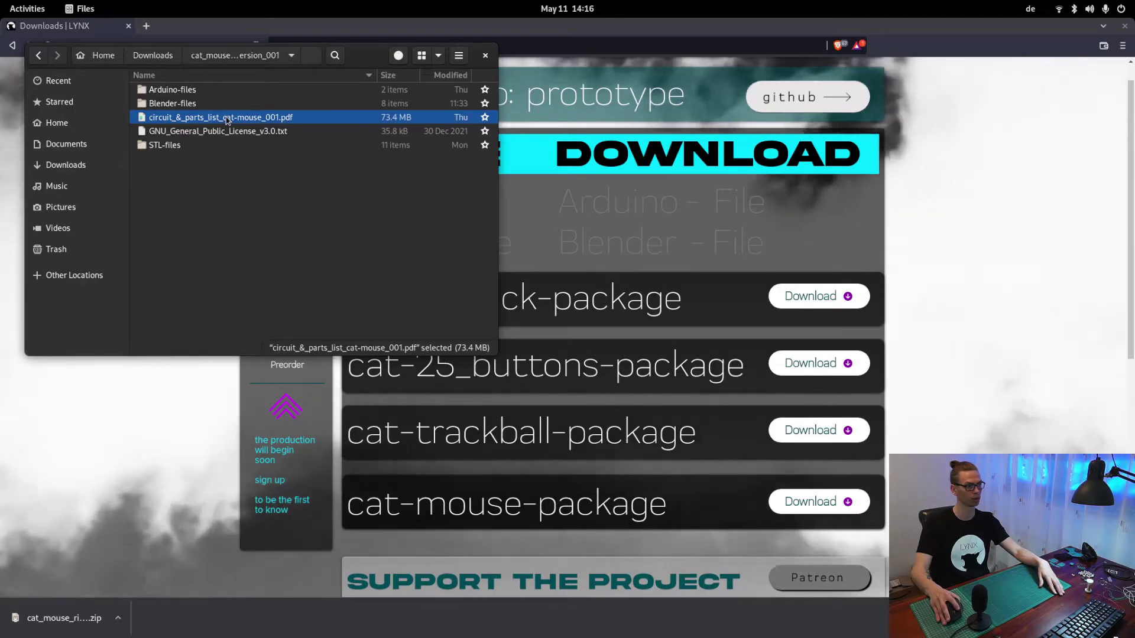
double_click(227, 119)
scroll(339, 214, down, 5)
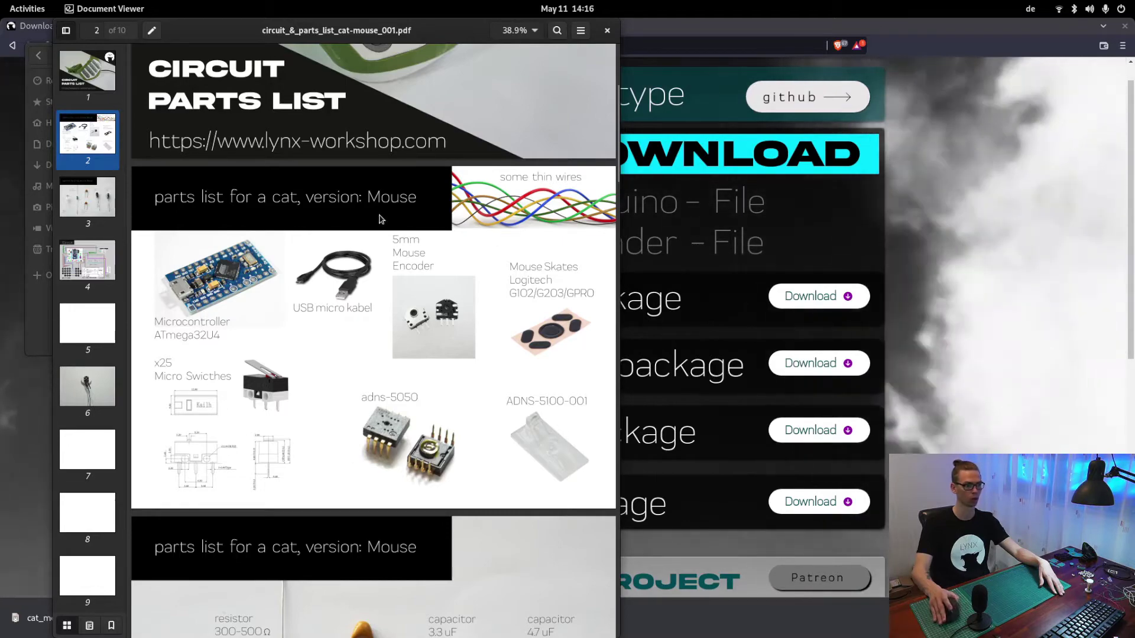
scroll(380, 218, down, 9)
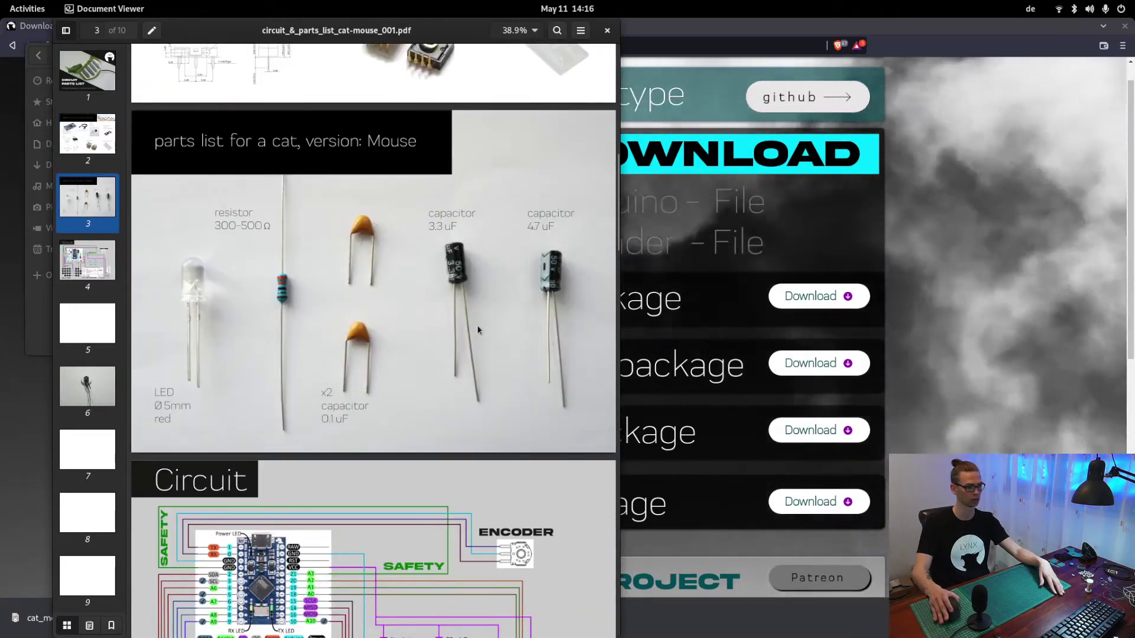
scroll(477, 330, down, 5)
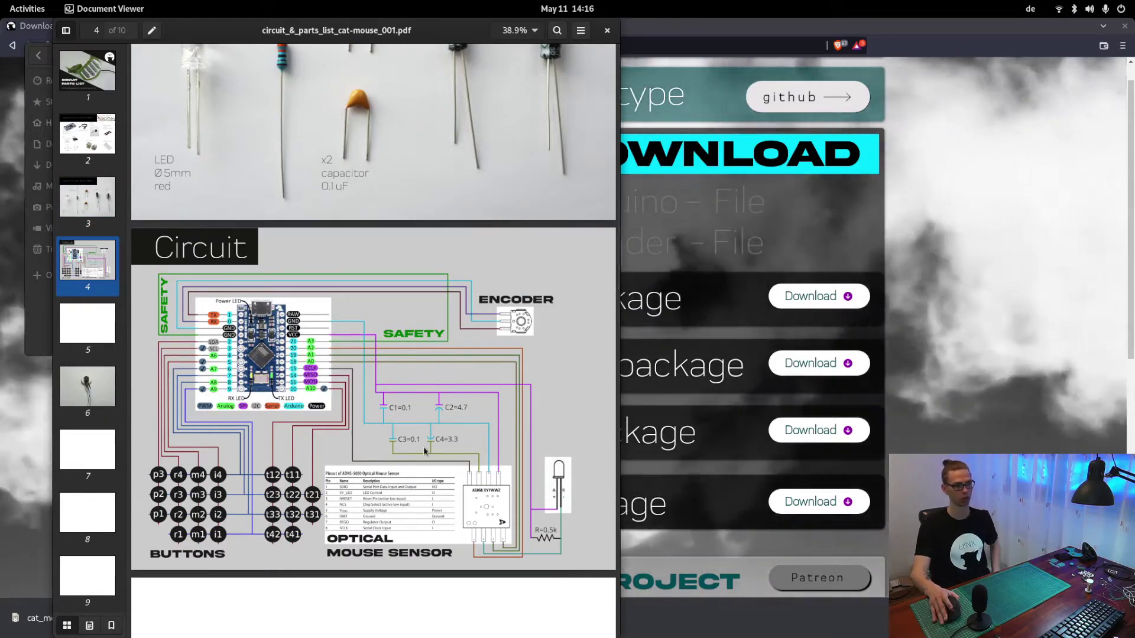
scroll(357, 294, up, 19)
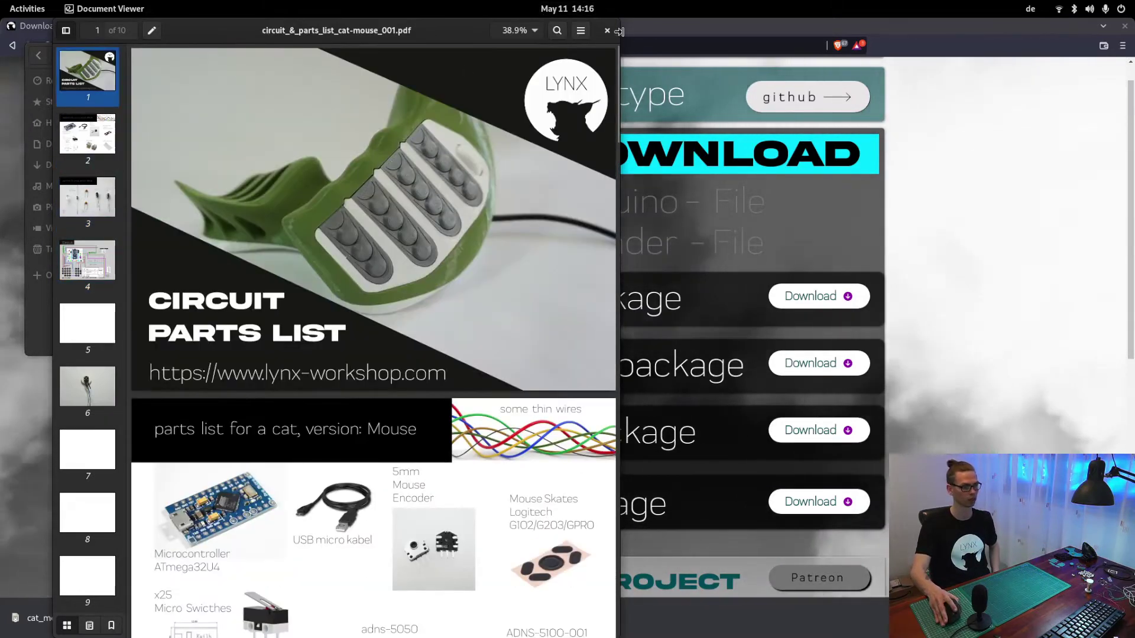
click(607, 30)
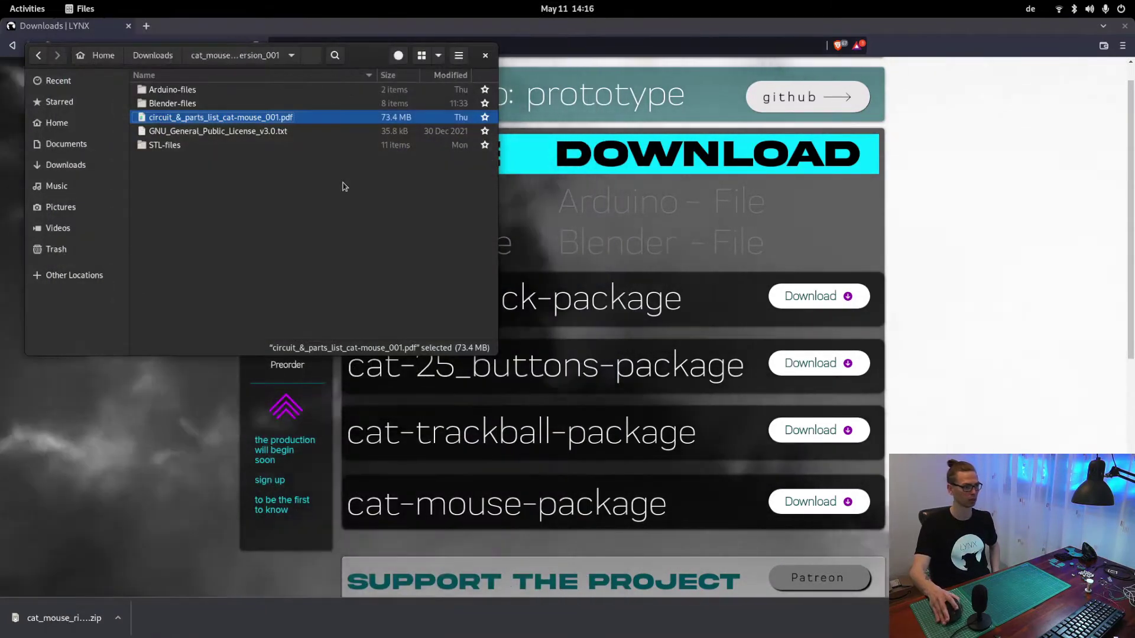
Look at the sketch folders inside Arduino-files and return to the package folder
double_click(184, 90)
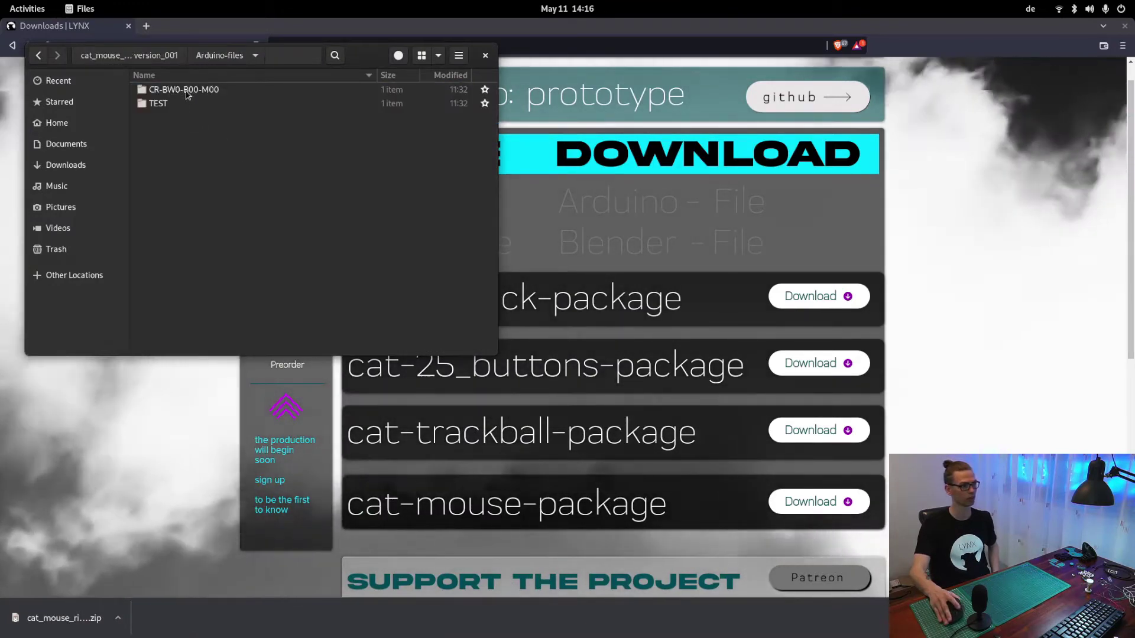
click(171, 104)
key(Up)
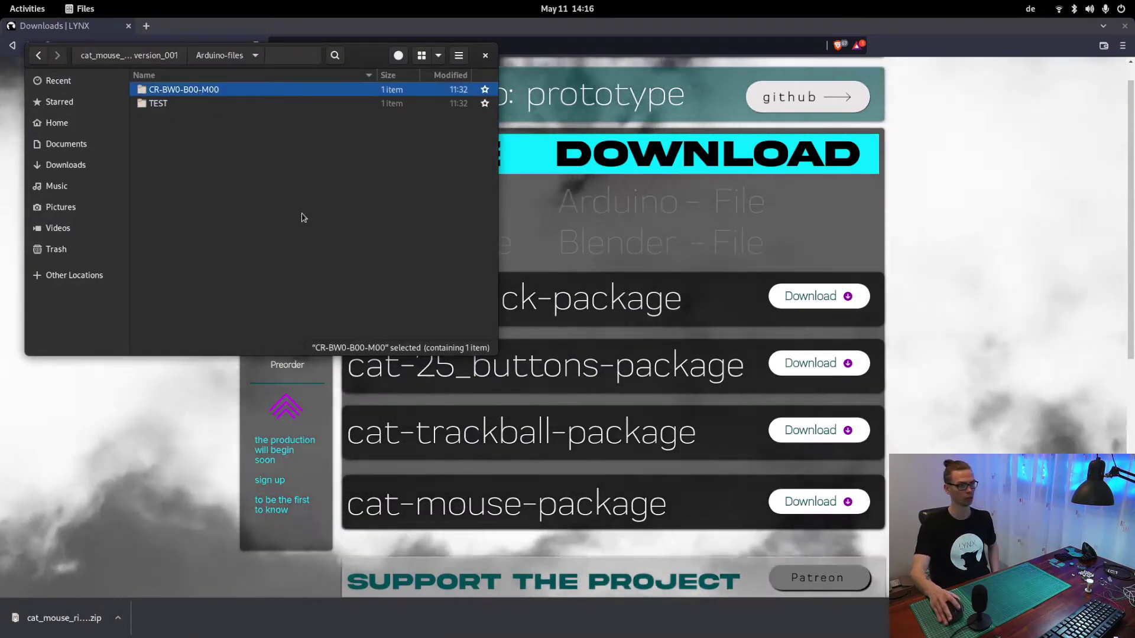
key(alt+Up)
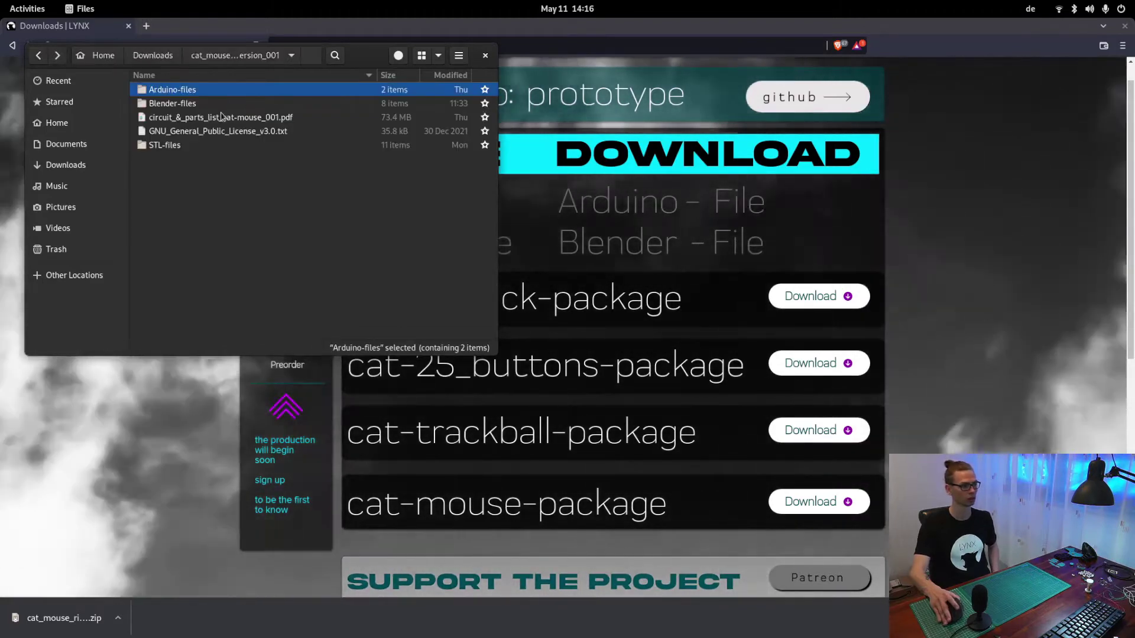
Open casing.blend from Blender-files in Blender, inspect the casing model, close it and return to the package folder
double_click(185, 104)
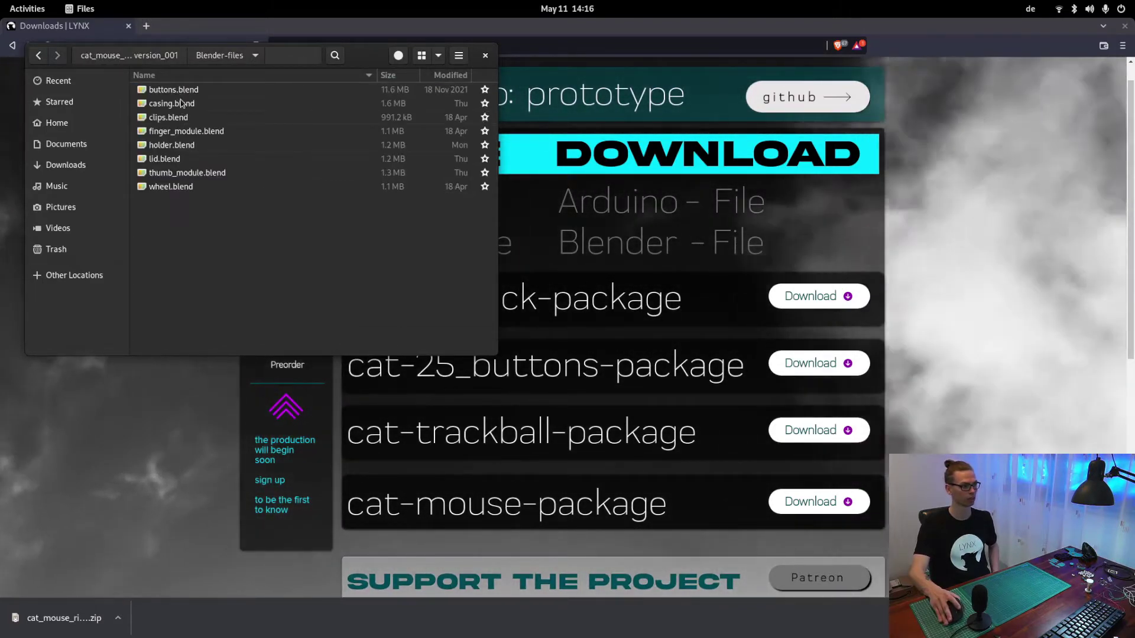
double_click(182, 103)
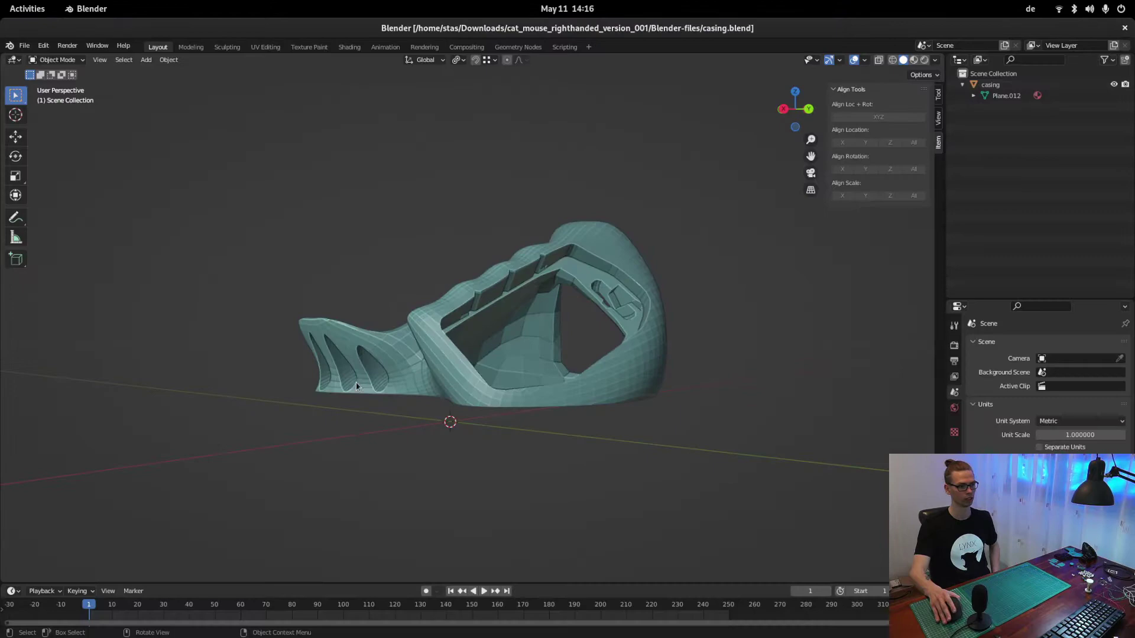
drag(367, 321, 959, 129)
click(1124, 28)
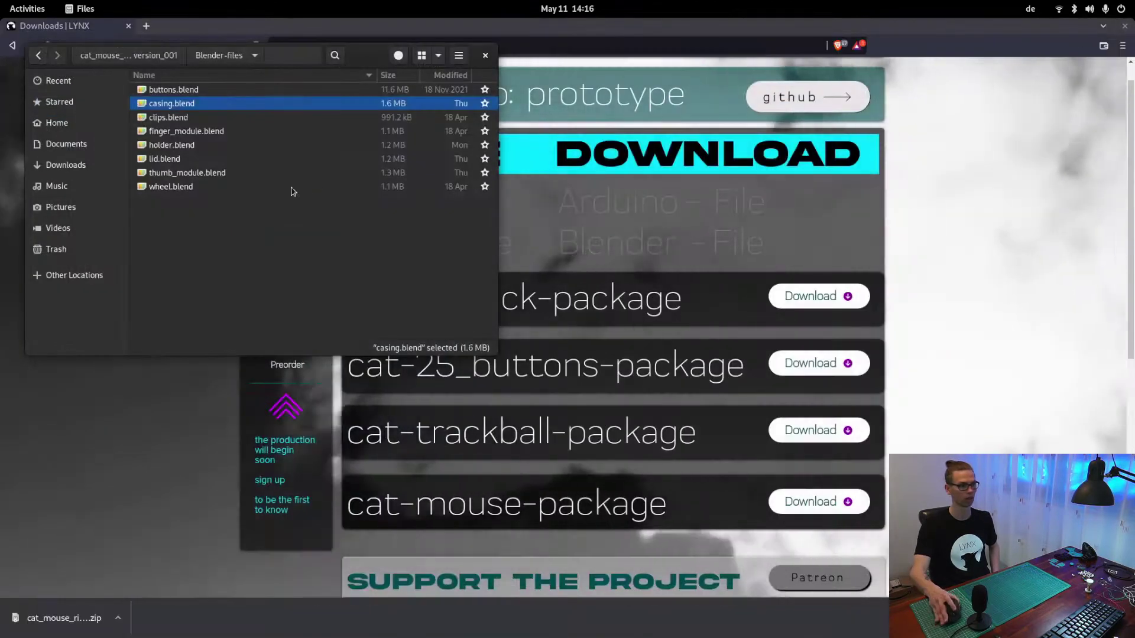
key(alt+Up)
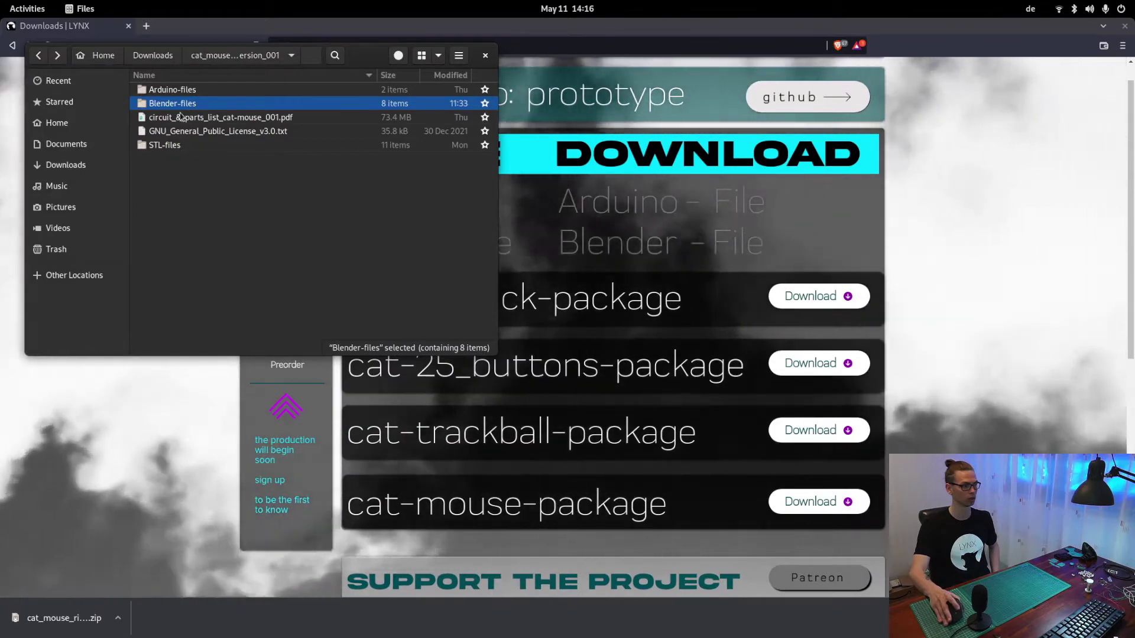
Open buttons.stl from STL-files in Ultimaker Cura, inspect the button models on the build plate, and close Cura
double_click(181, 145)
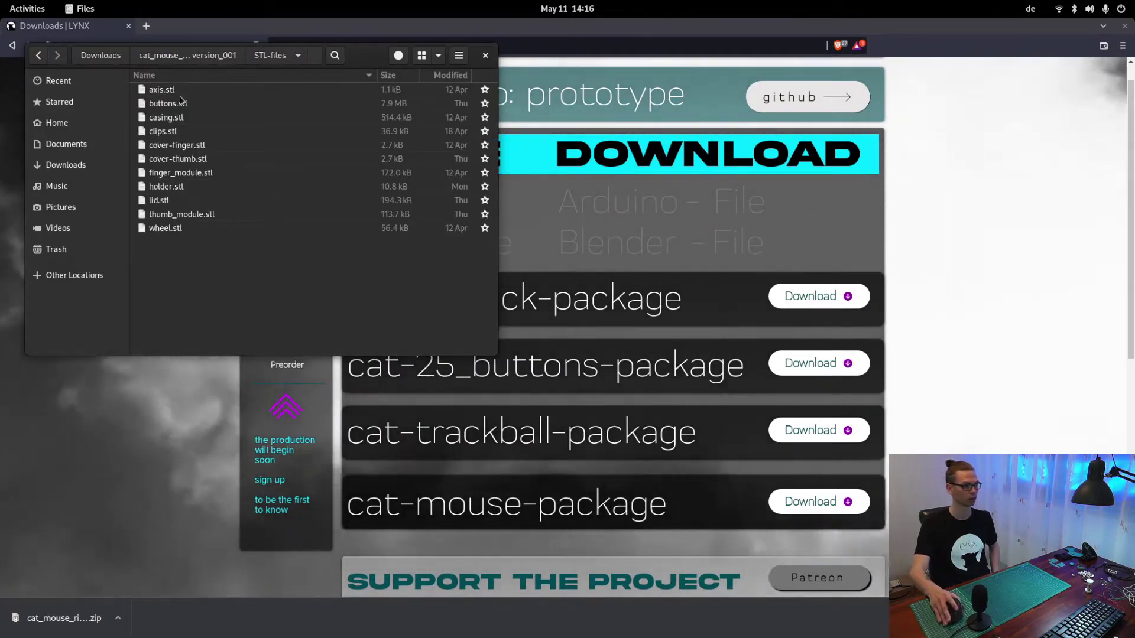
click(208, 104)
key(Return)
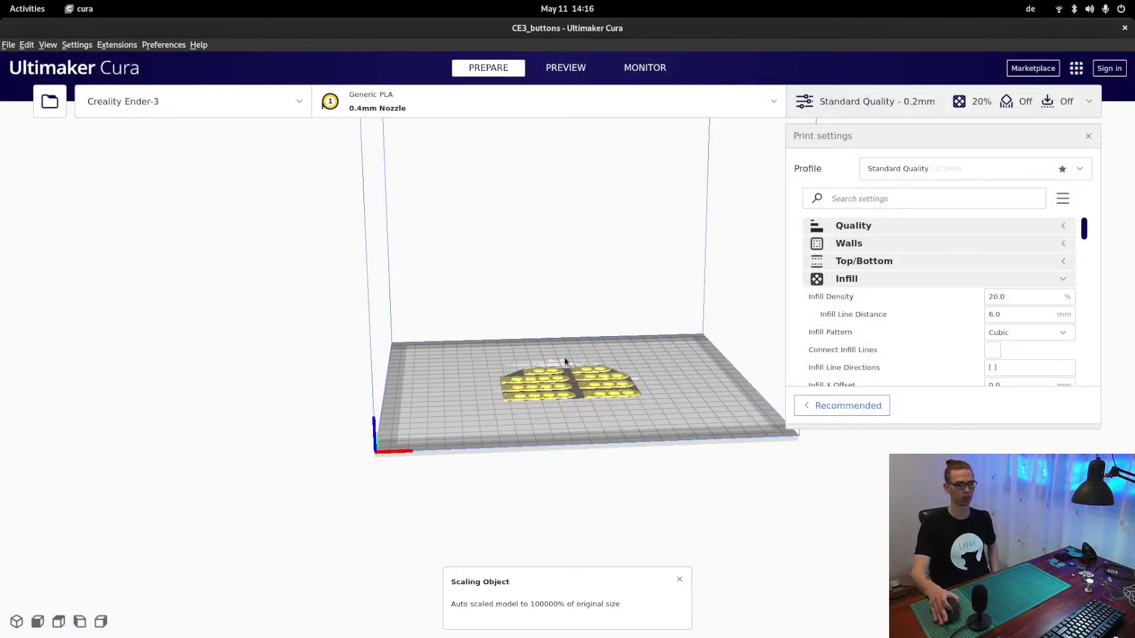
scroll(590, 372, up, 2)
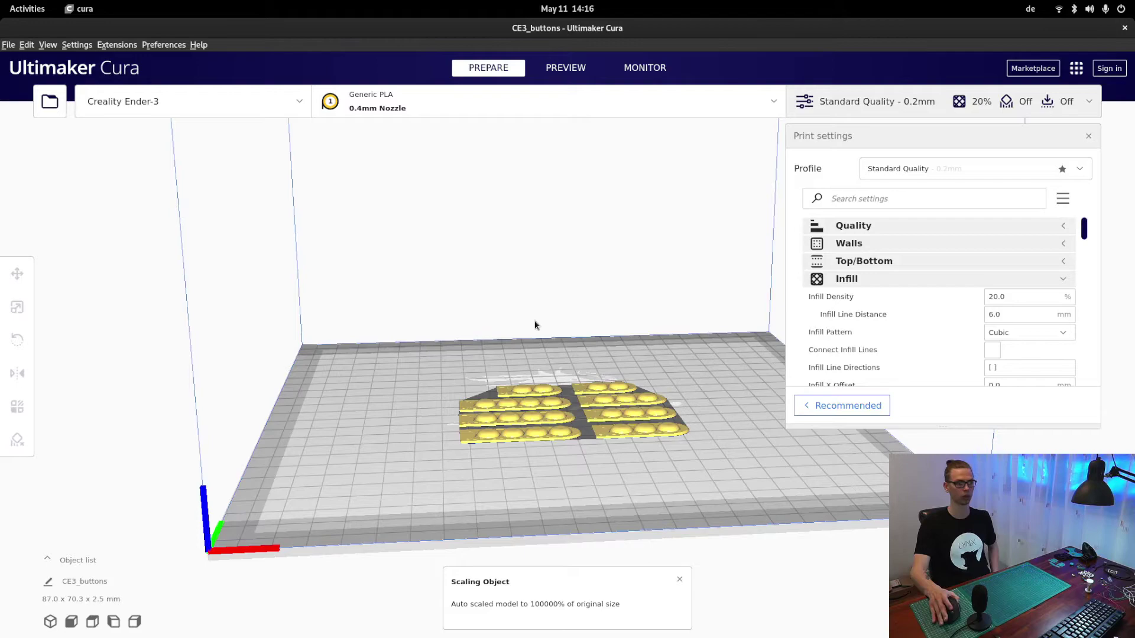
drag(481, 314, 213, 367)
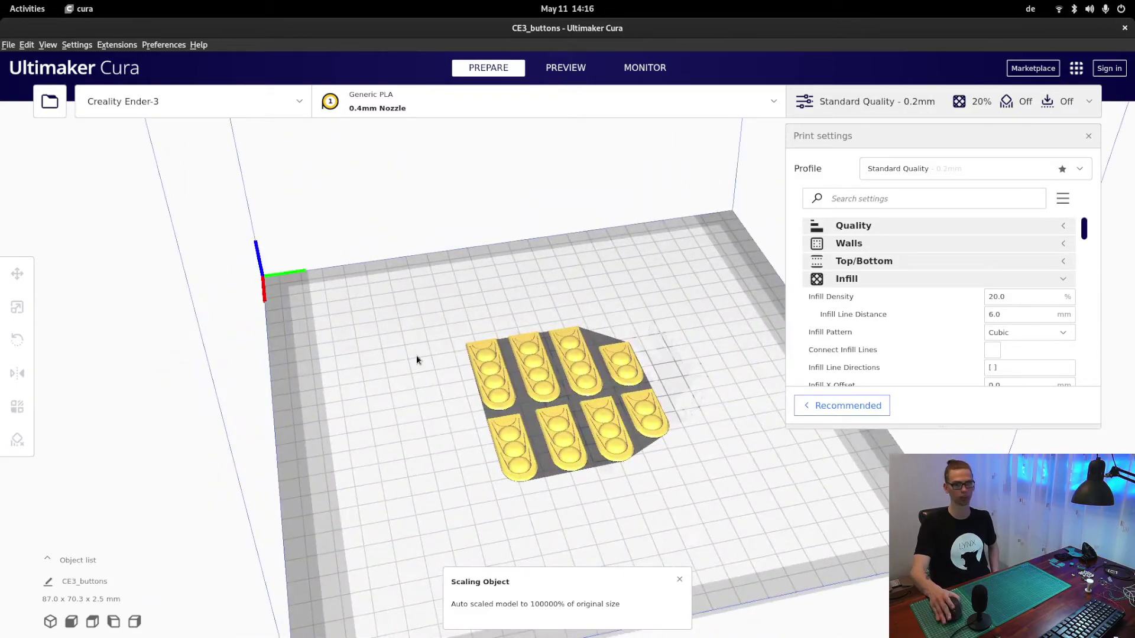
scroll(590, 406, up, 3)
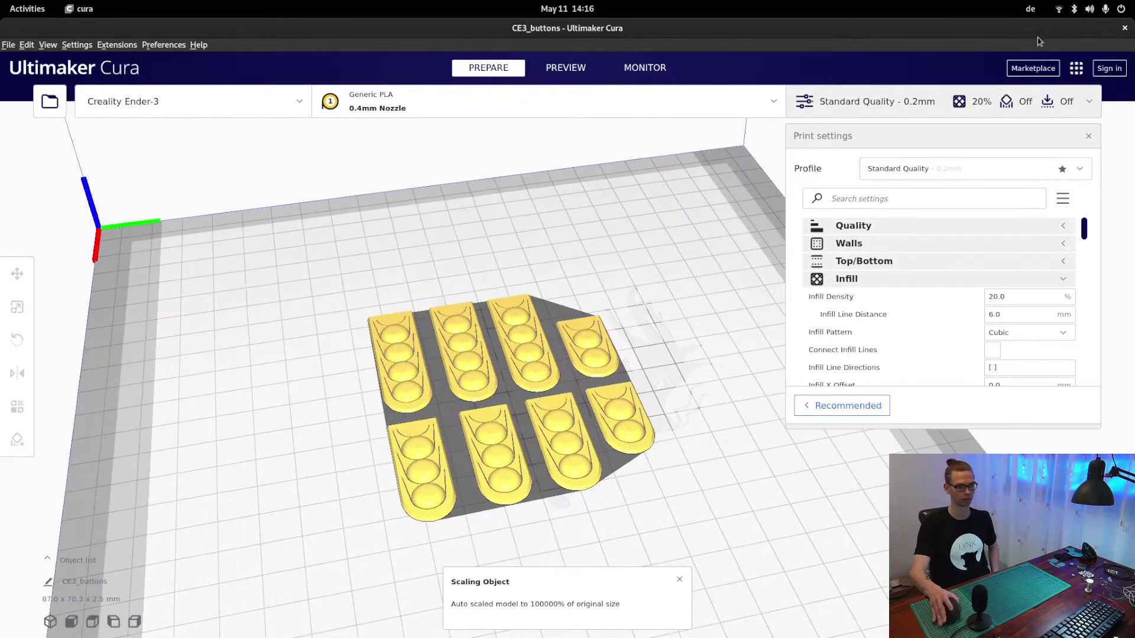
click(1124, 28)
Return to the package folder and select circuit_&_parts_list_cat-mouse_001.pdf
click(178, 144)
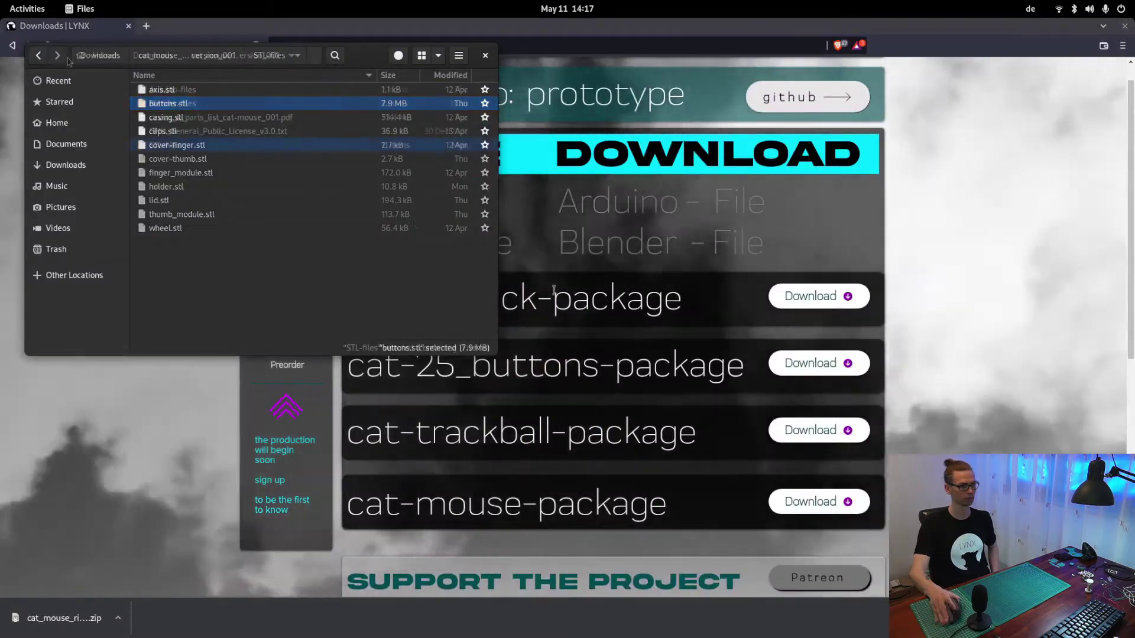
double_click(178, 145)
click(240, 121)
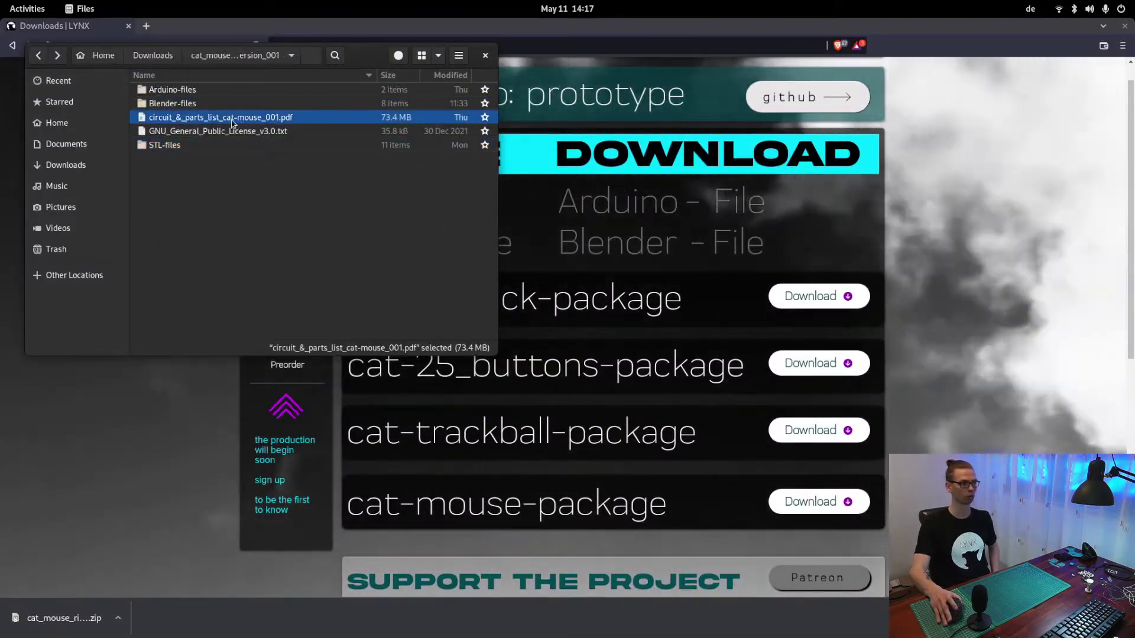
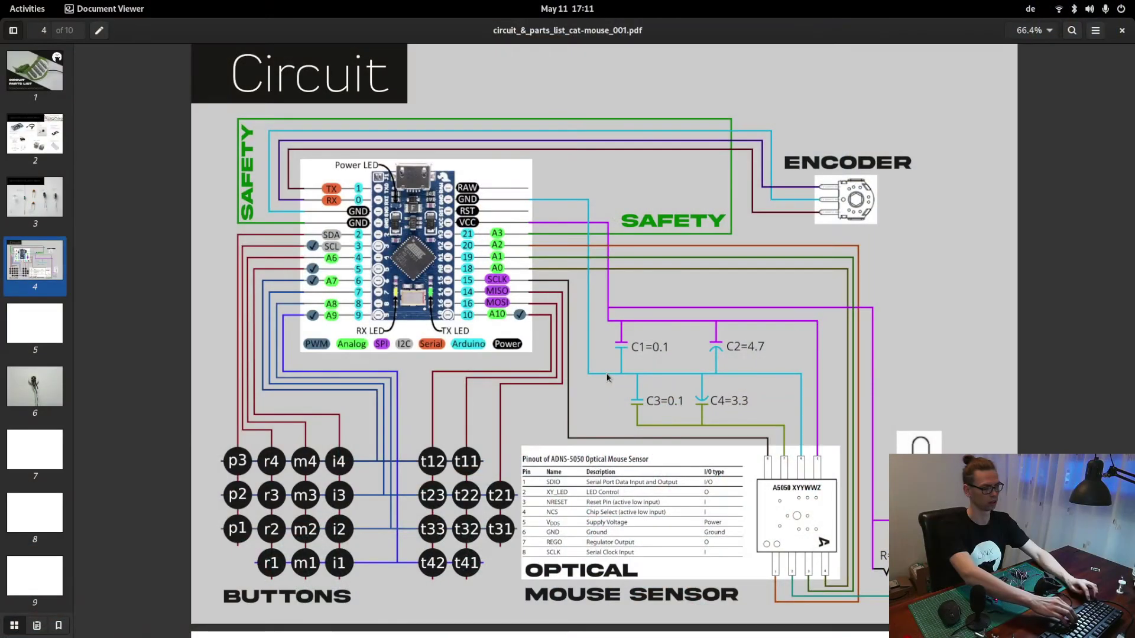
Launch the Arduino IDE and maximize its window
key(super)
text(ao)
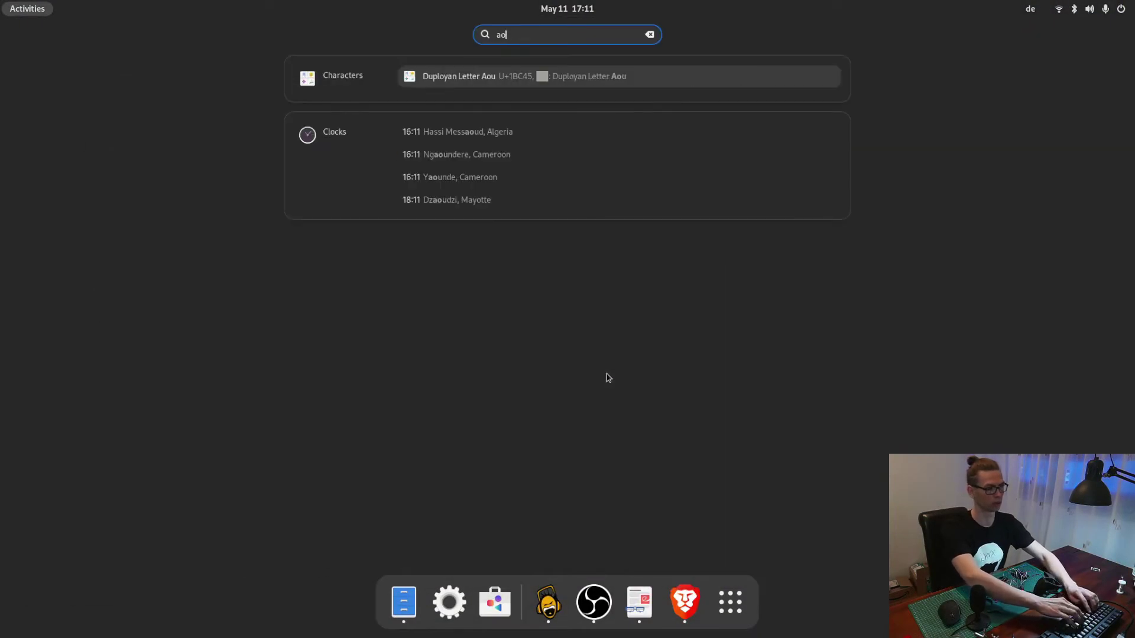
key(BackSpace)
text(r)
key(Return)
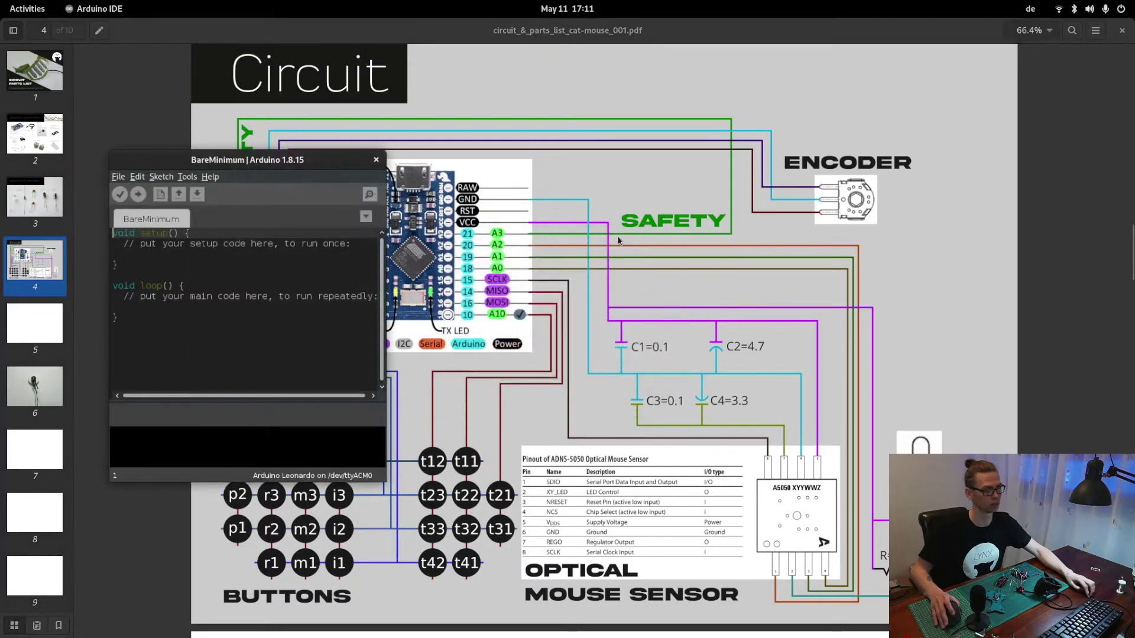
double_click(274, 162)
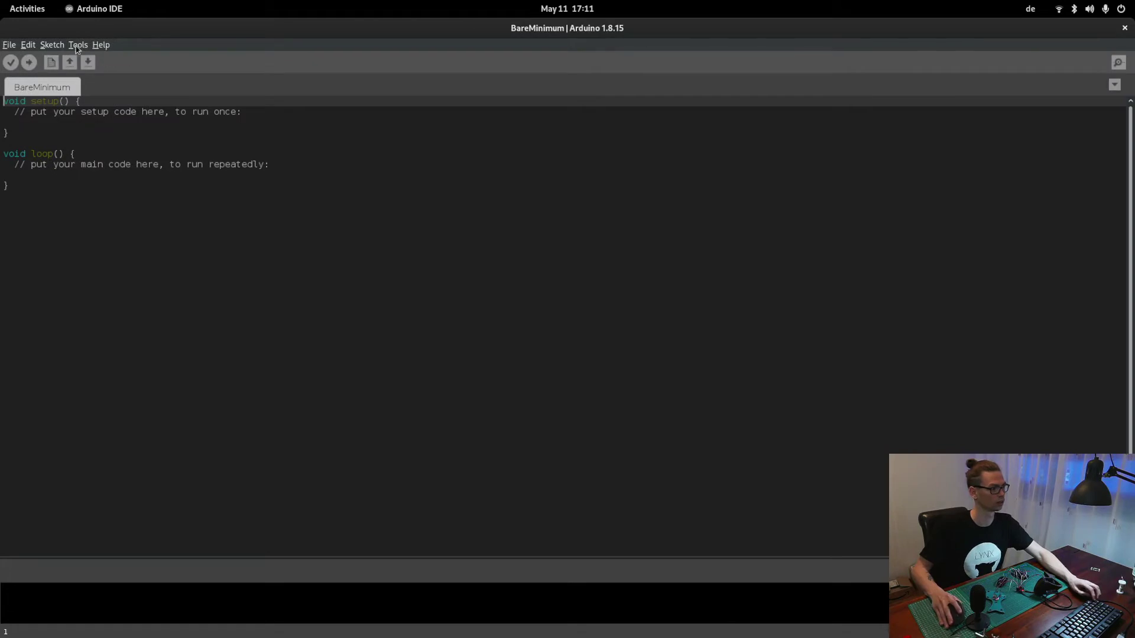
Open the TEST sketch from Arduino-files in the downloaded cat_mouse_righthanded_version_001 folder, close the BareMinimum window and maximize TEST
click(70, 67)
click(74, 74)
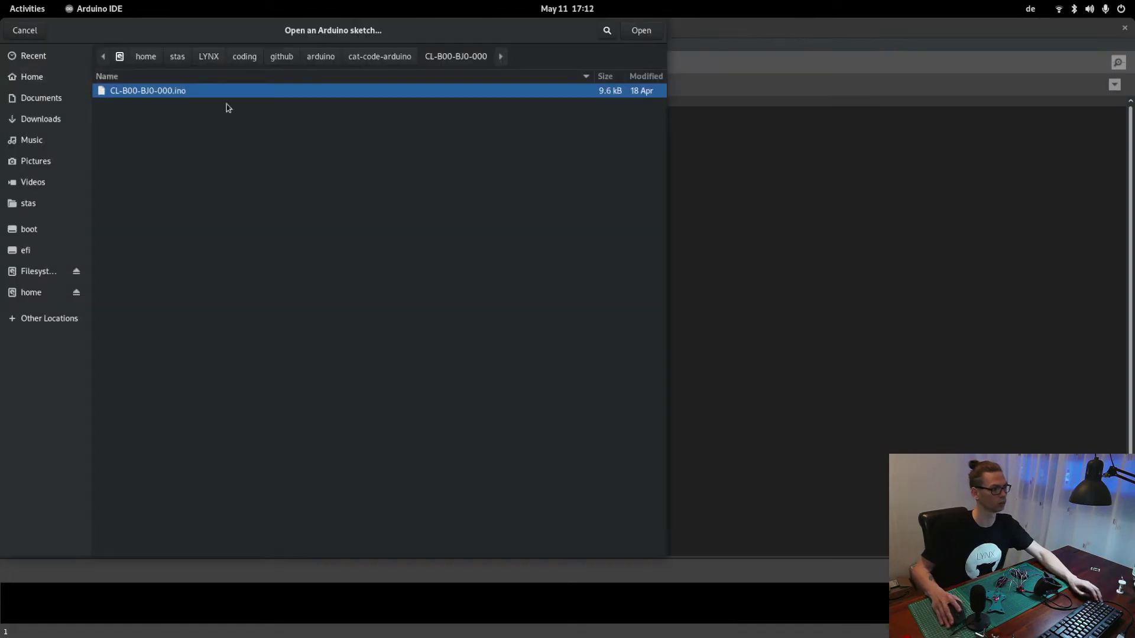
click(54, 118)
double_click(183, 90)
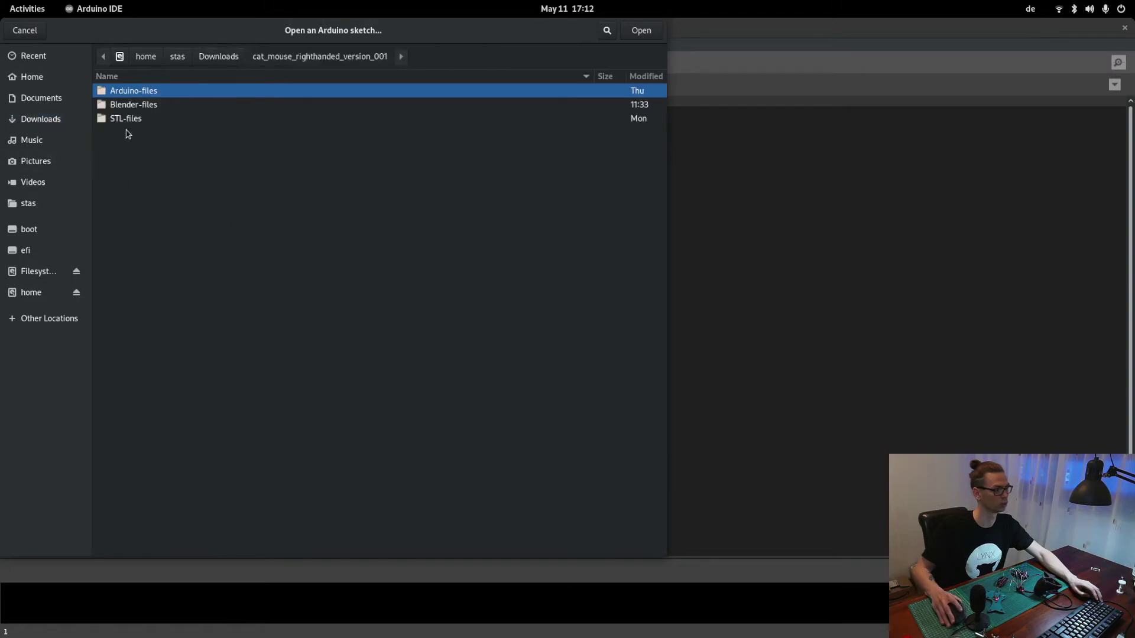
double_click(154, 91)
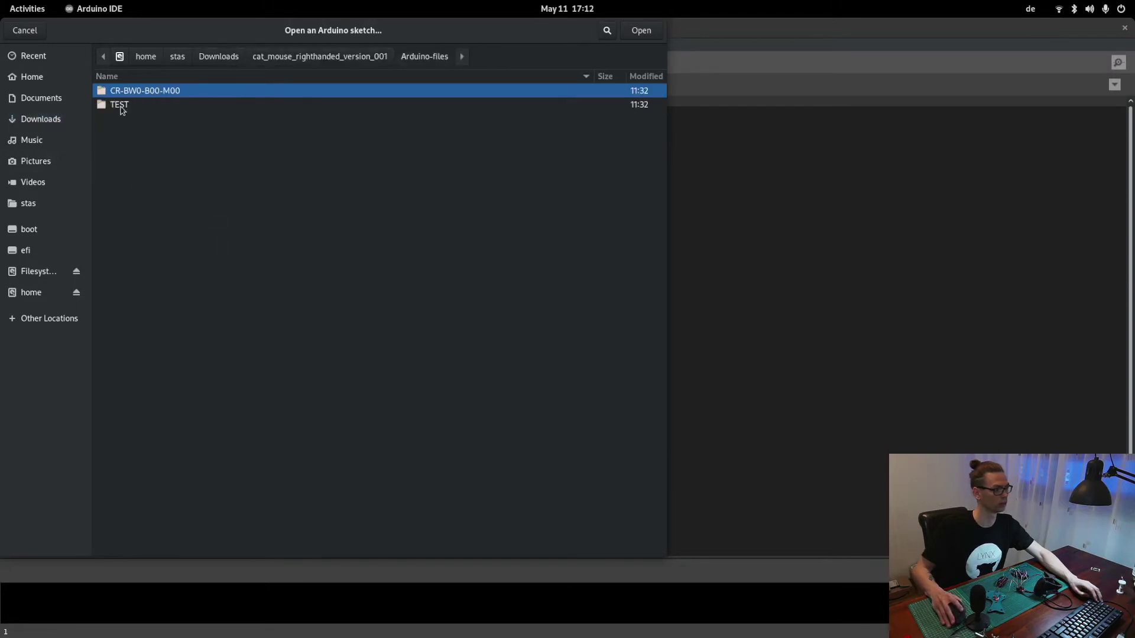
double_click(121, 106)
double_click(142, 95)
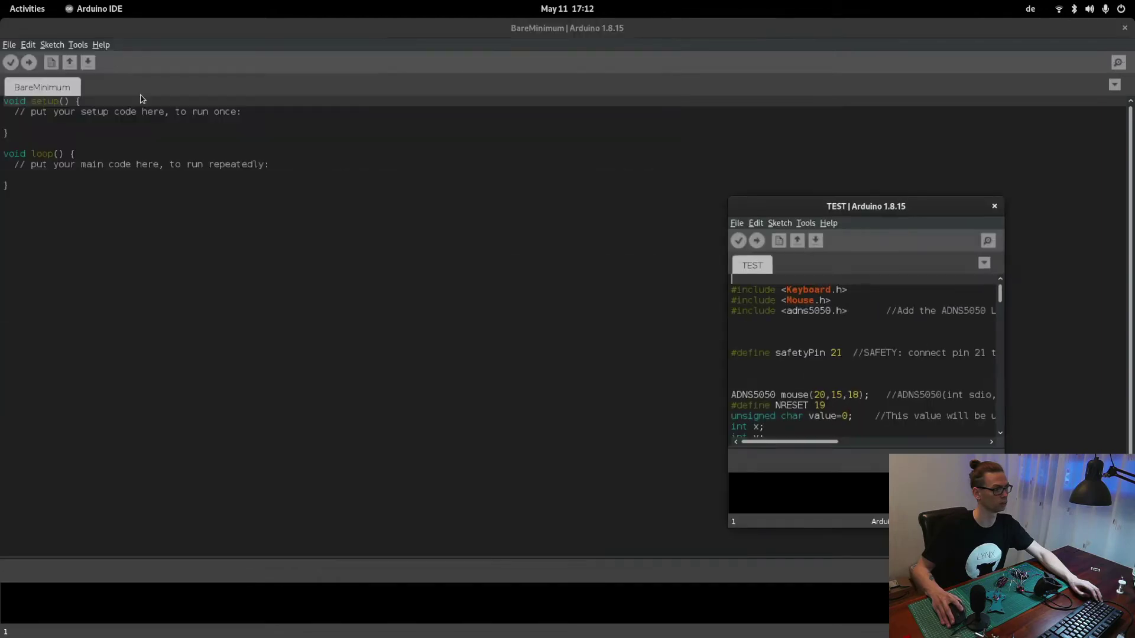
click(1124, 29)
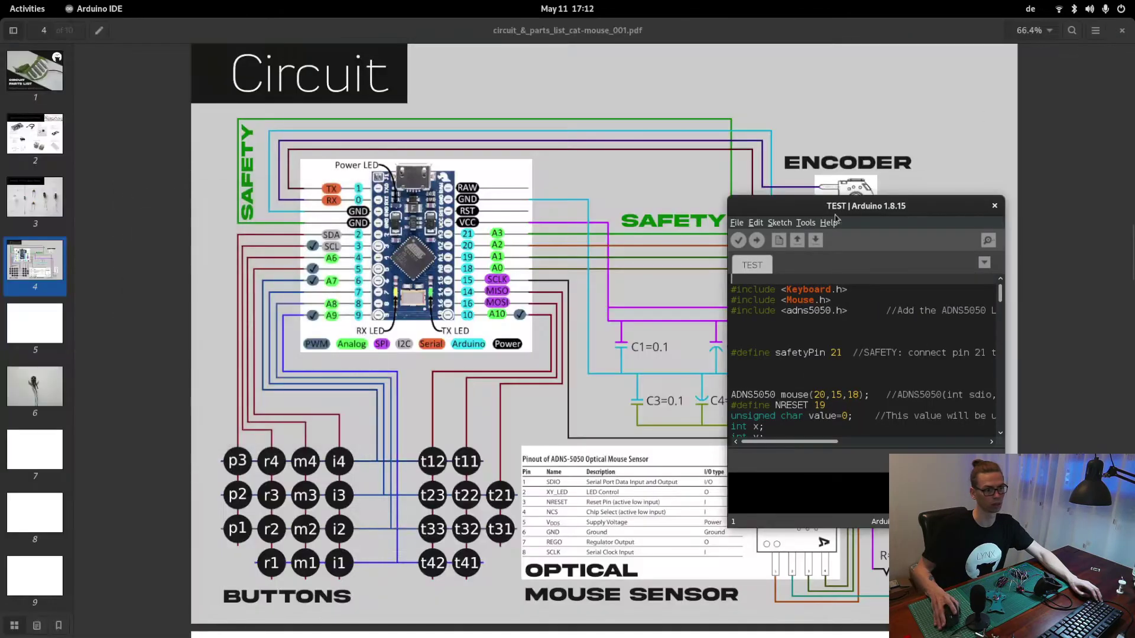
double_click(867, 206)
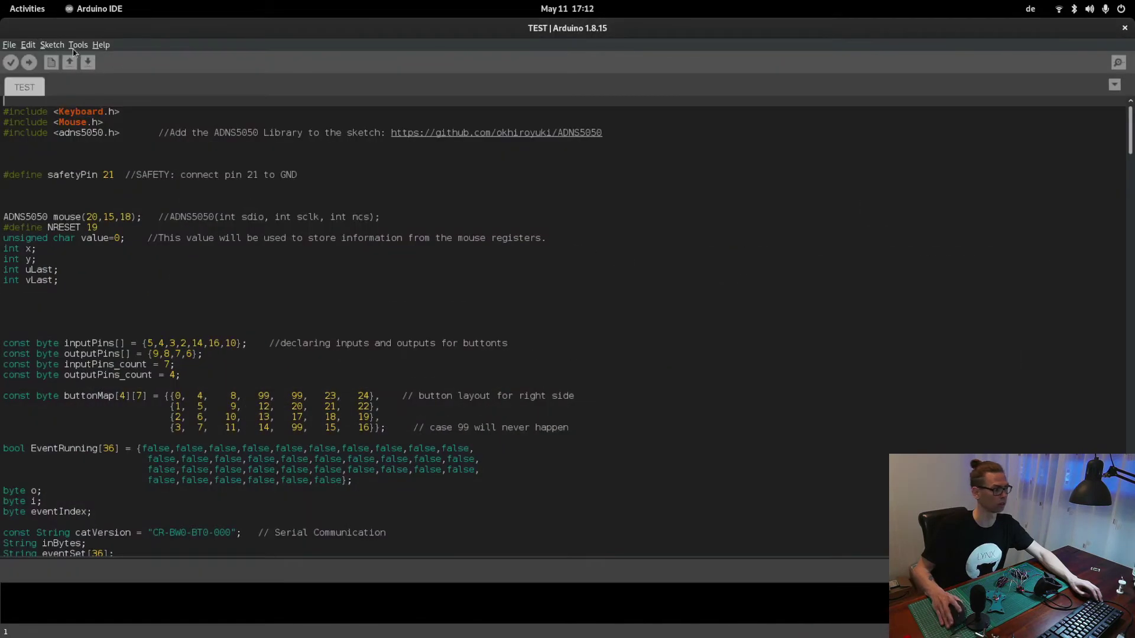
Check the port and board settings for the Arduino Leonardo and upload the TEST sketch to it
click(78, 45)
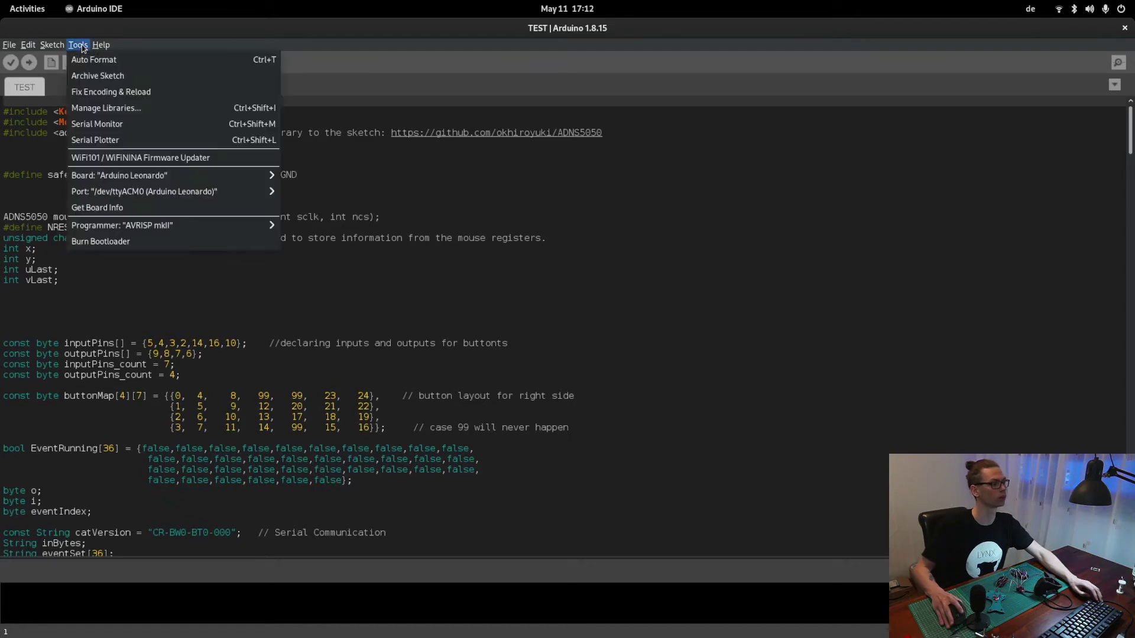
mouse_move(143, 198)
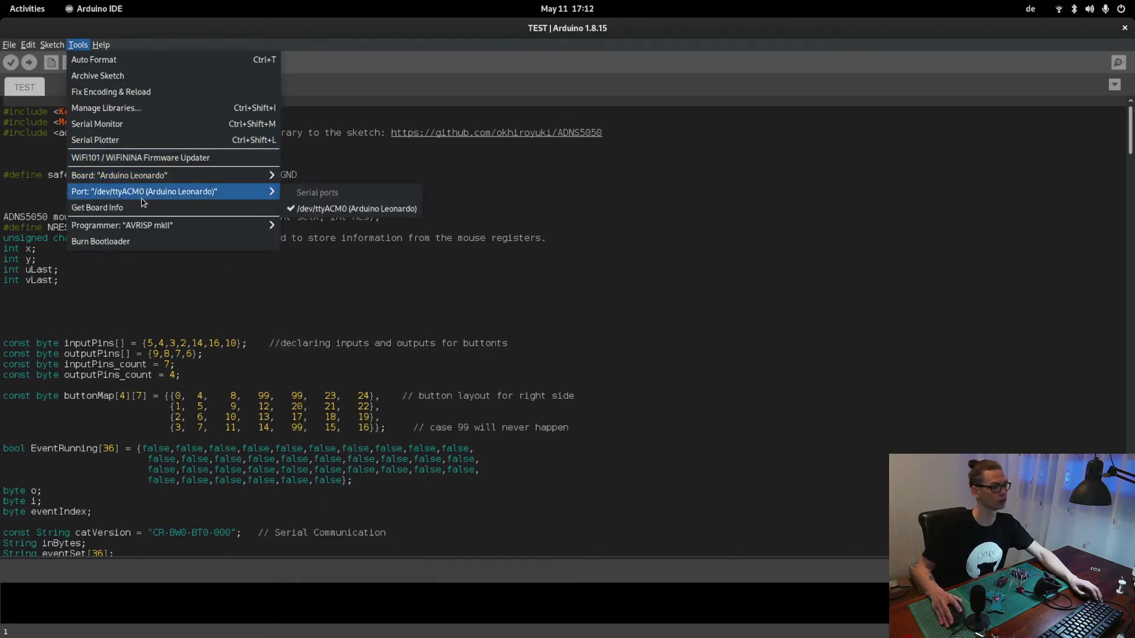
mouse_move(144, 177)
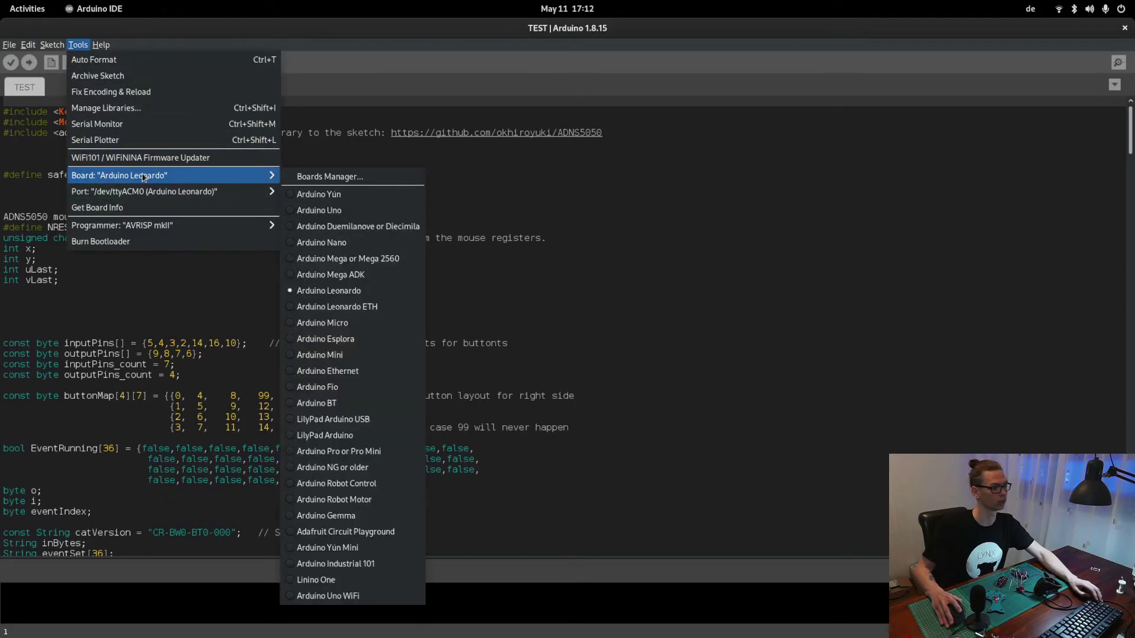
click(454, 50)
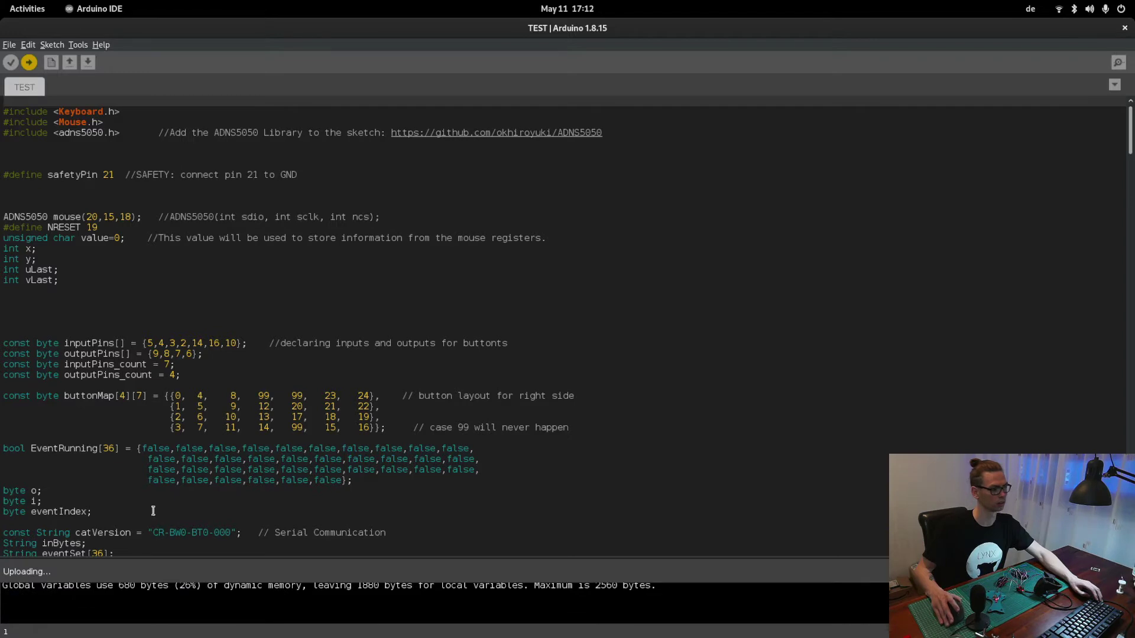
Open the Serial Monitor, examine the x and y output of the mouse sensor, and return to the sketch code
click(80, 47)
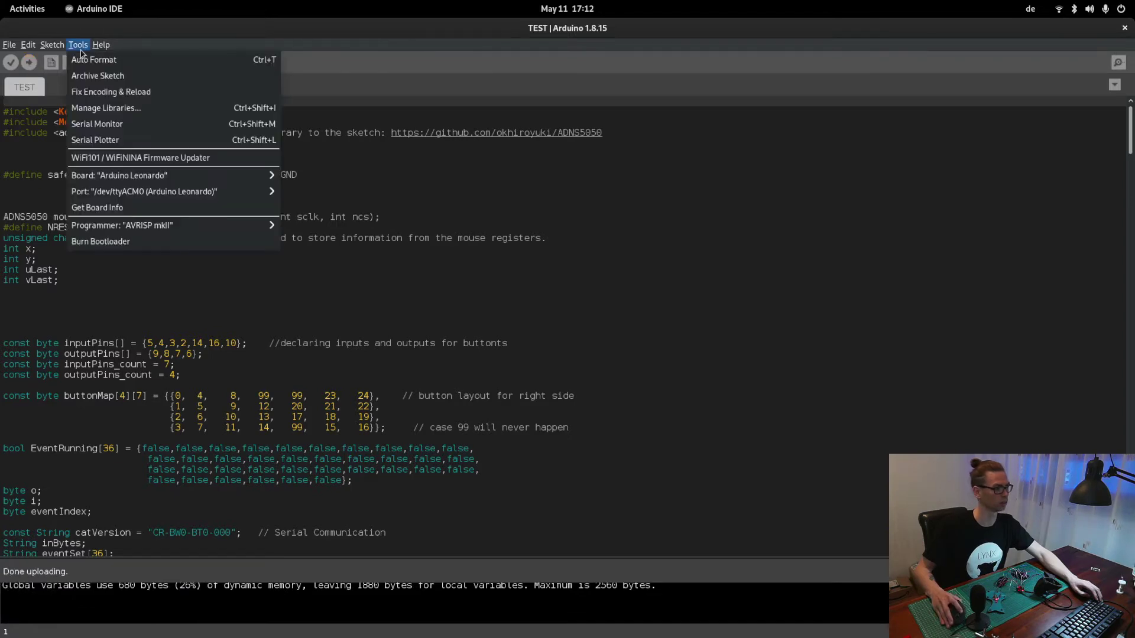
click(112, 125)
drag(732, 354, 613, 277)
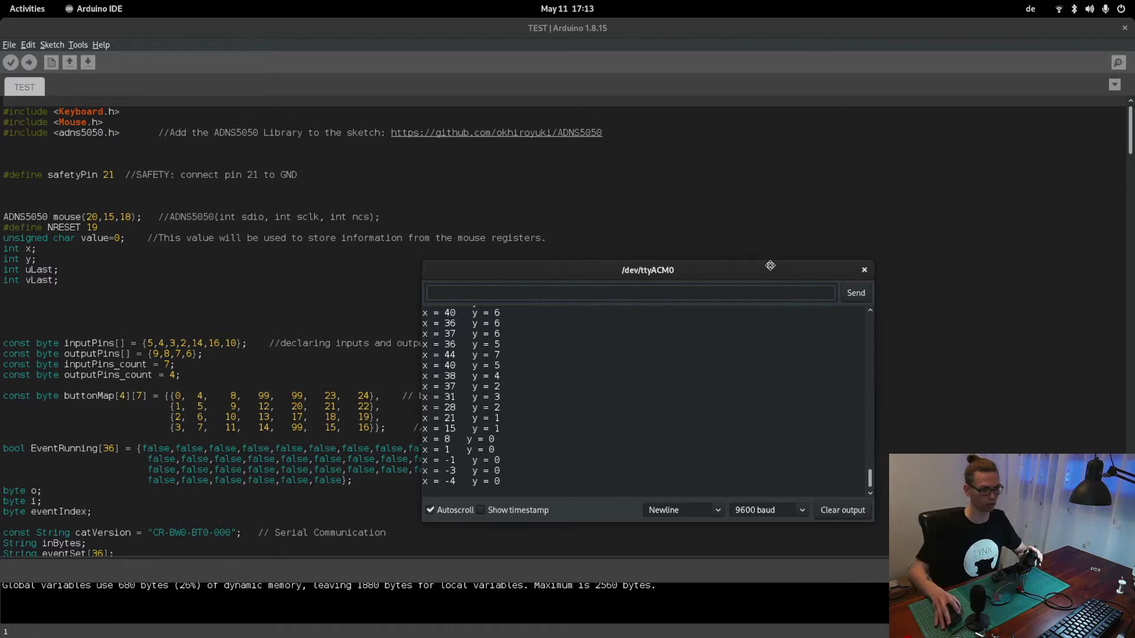
drag(769, 266, 606, 241)
click(950, 298)
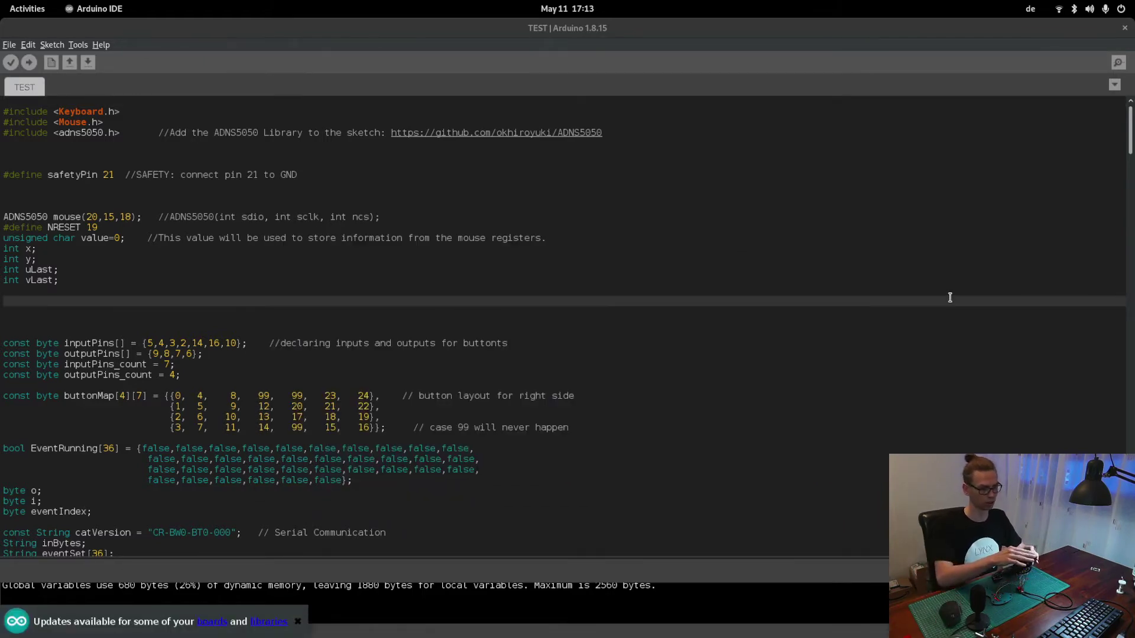
Test the mouse encoder's scroll direction on the TEST sketch code
scroll(950, 298, down, 7)
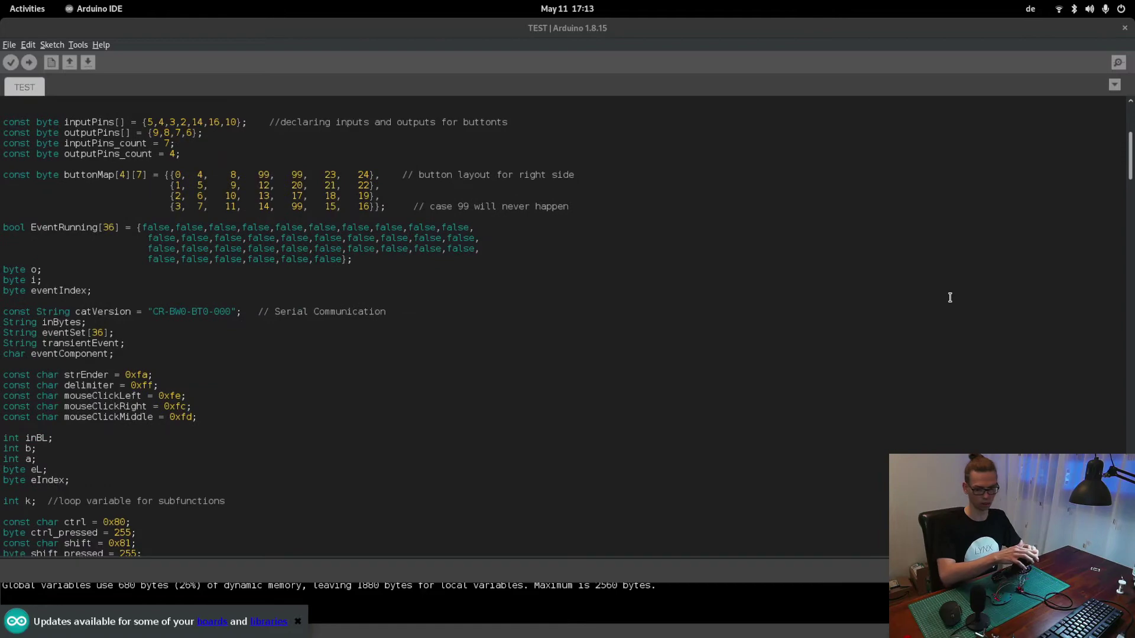
scroll(950, 298, up, 3)
scroll(950, 297, down, 8)
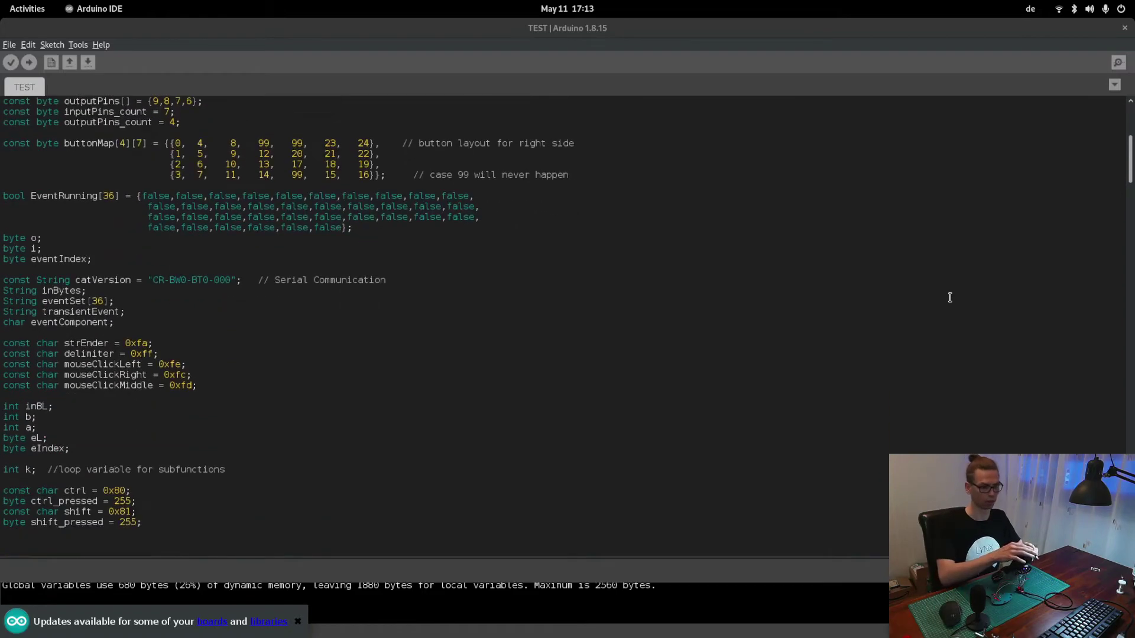
scroll(949, 297, up, 8)
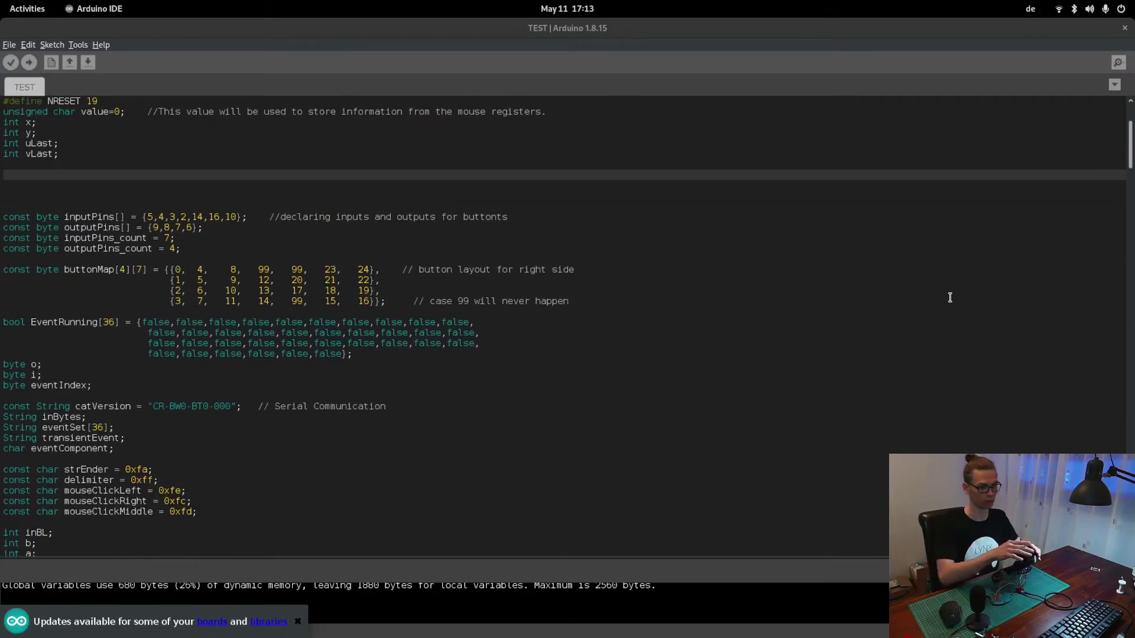
scroll(480, 276, up, 5)
scroll(311, 367, down, 13)
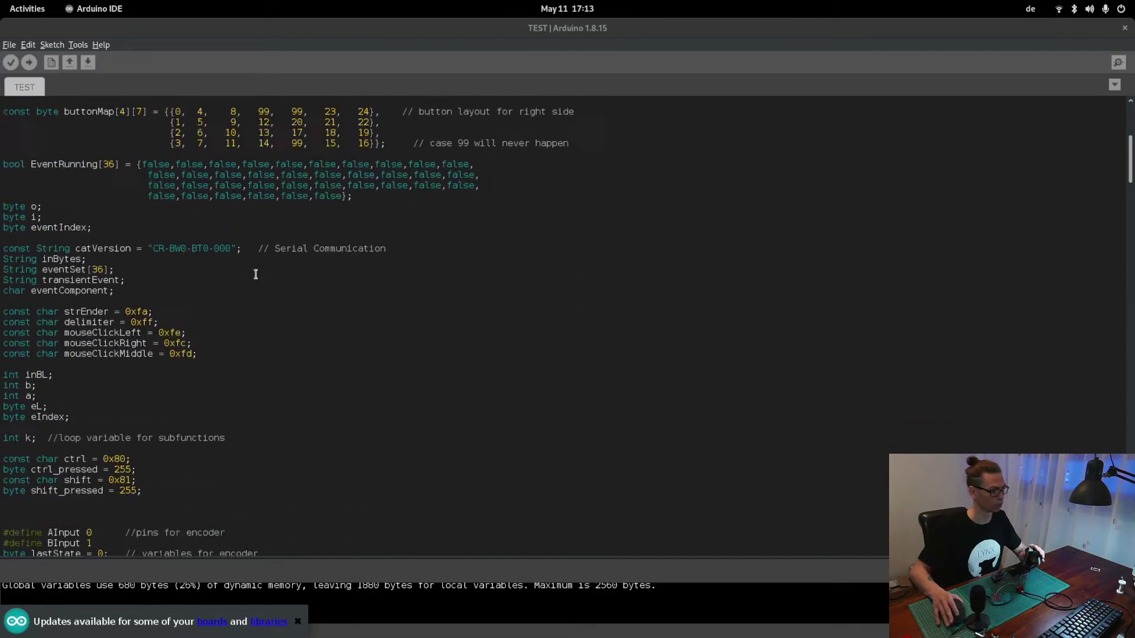
Swap the encoder pins by defining AInput as 1 and BInput as 0, and upload the sketch again
scroll(211, 259, down, 4)
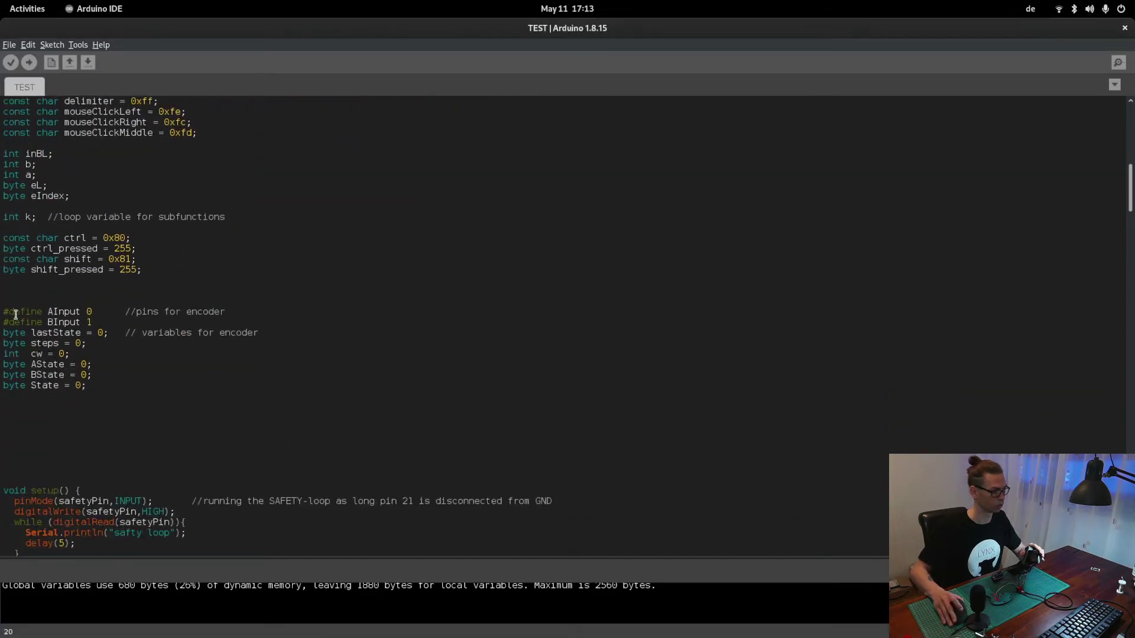
scroll(159, 311, down, 1)
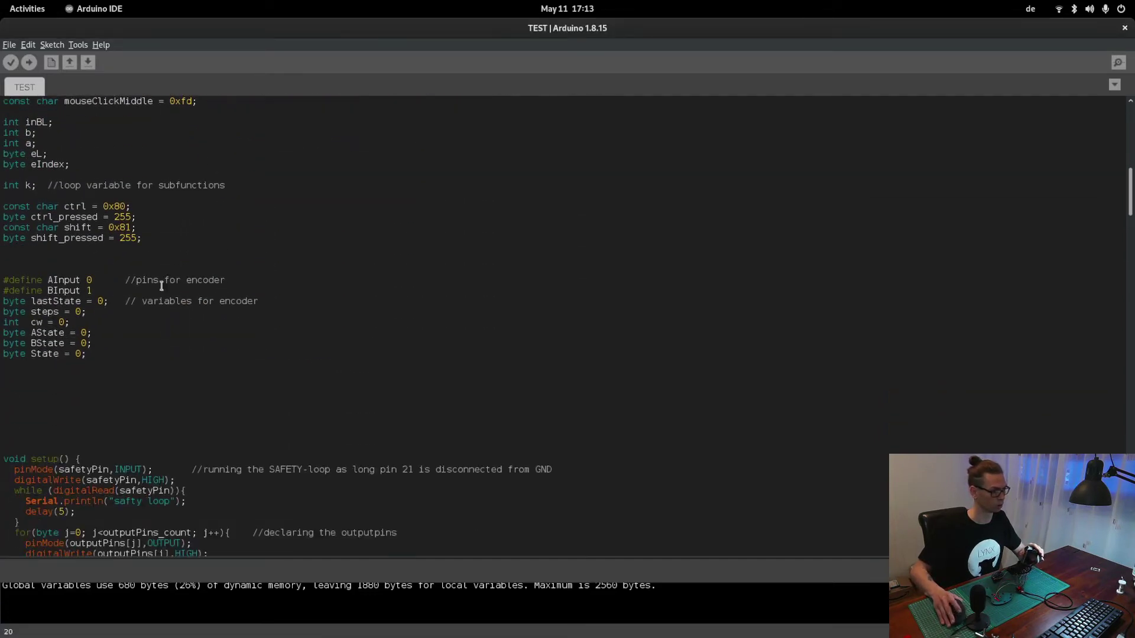
click(93, 280)
key(BackSpace)
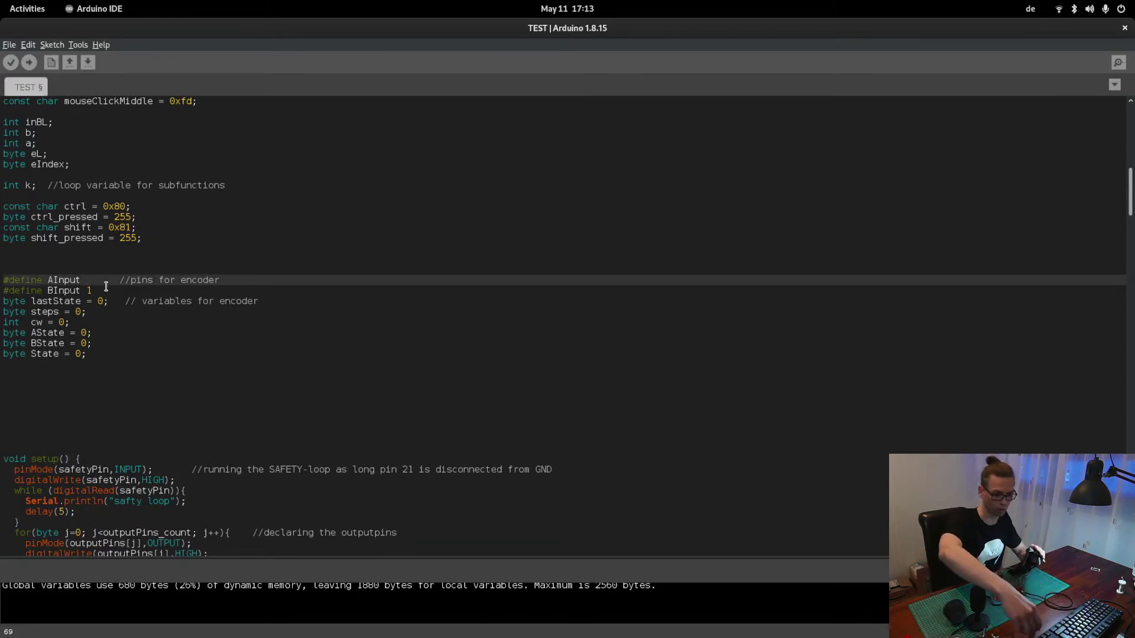
text(1)
click(106, 286)
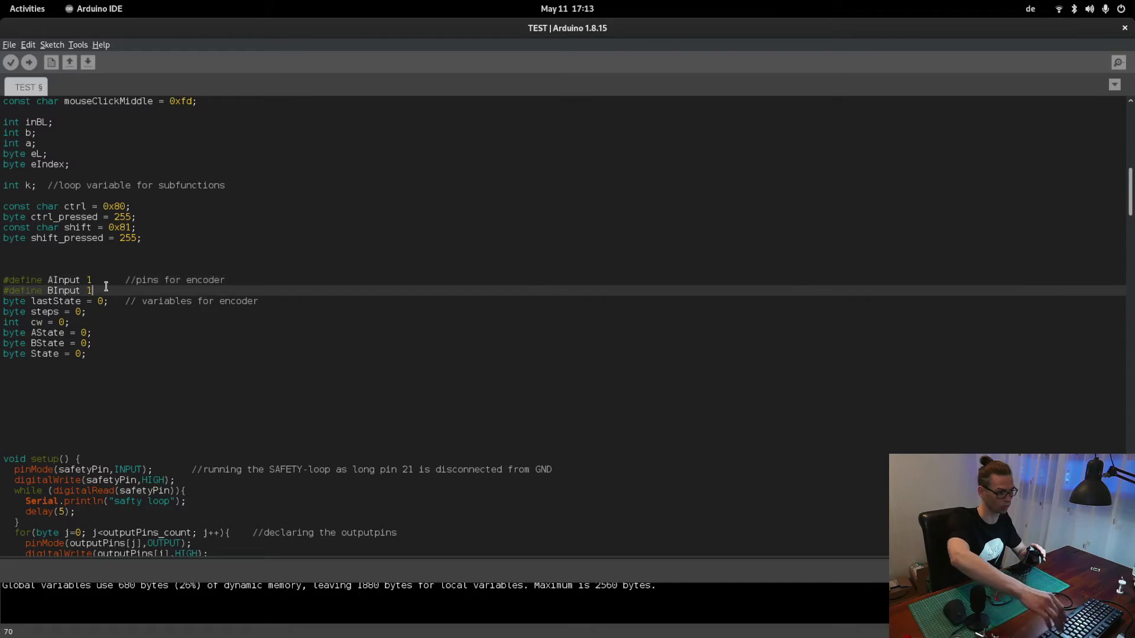
key(BackSpace)
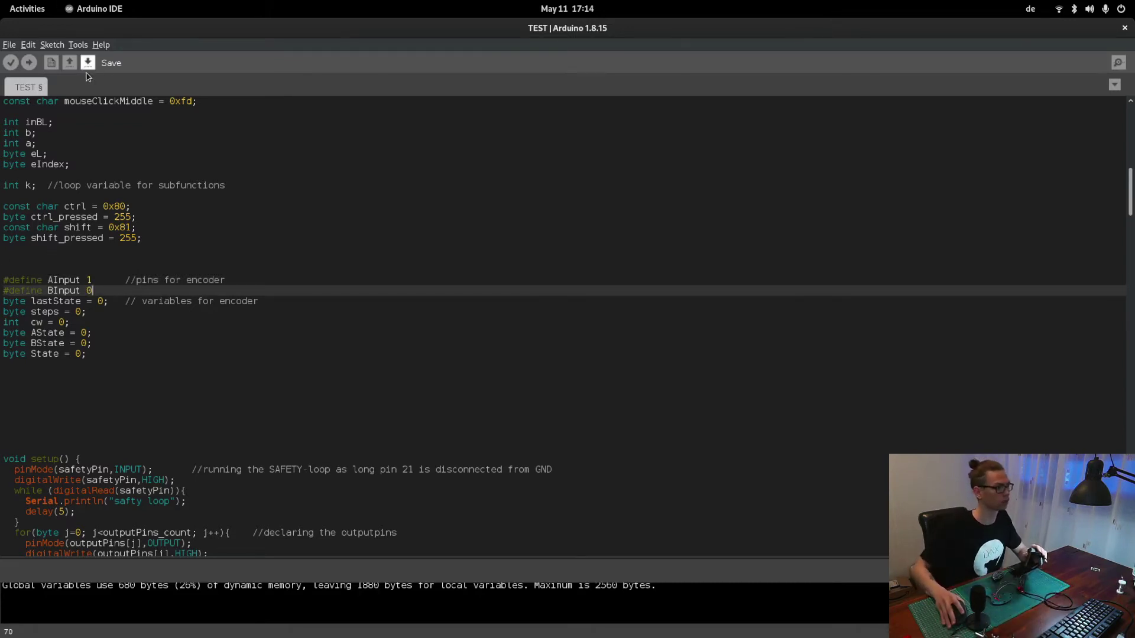
click(29, 63)
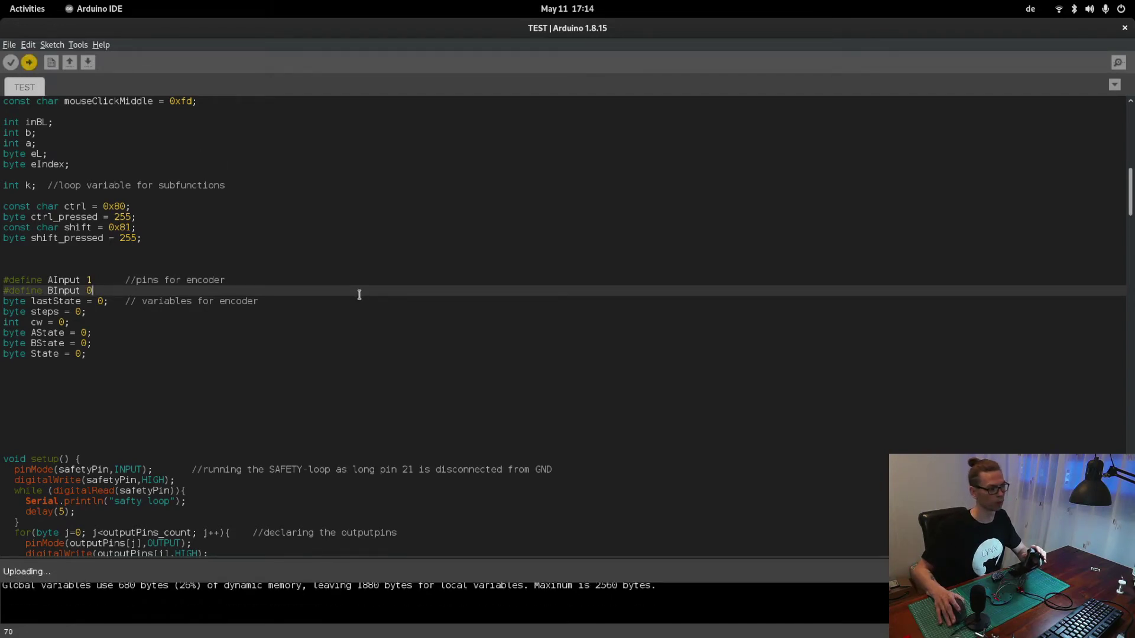
Retest the encoder's scroll direction in both directions on the sketch with the swapped pins
scroll(411, 432, up, 9)
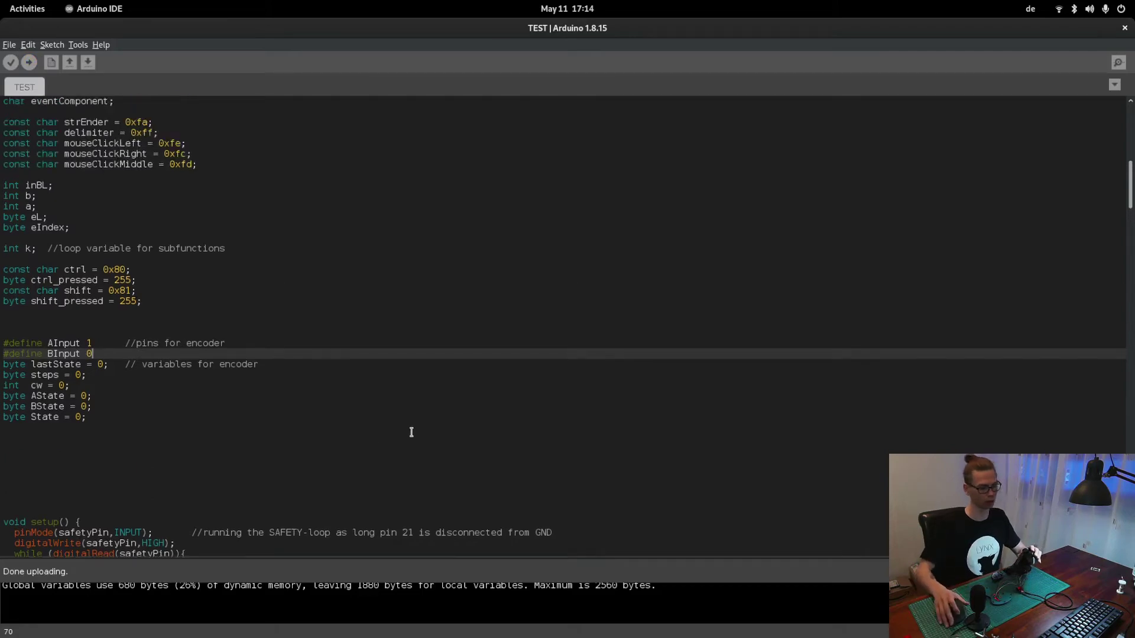
scroll(412, 432, down, 12)
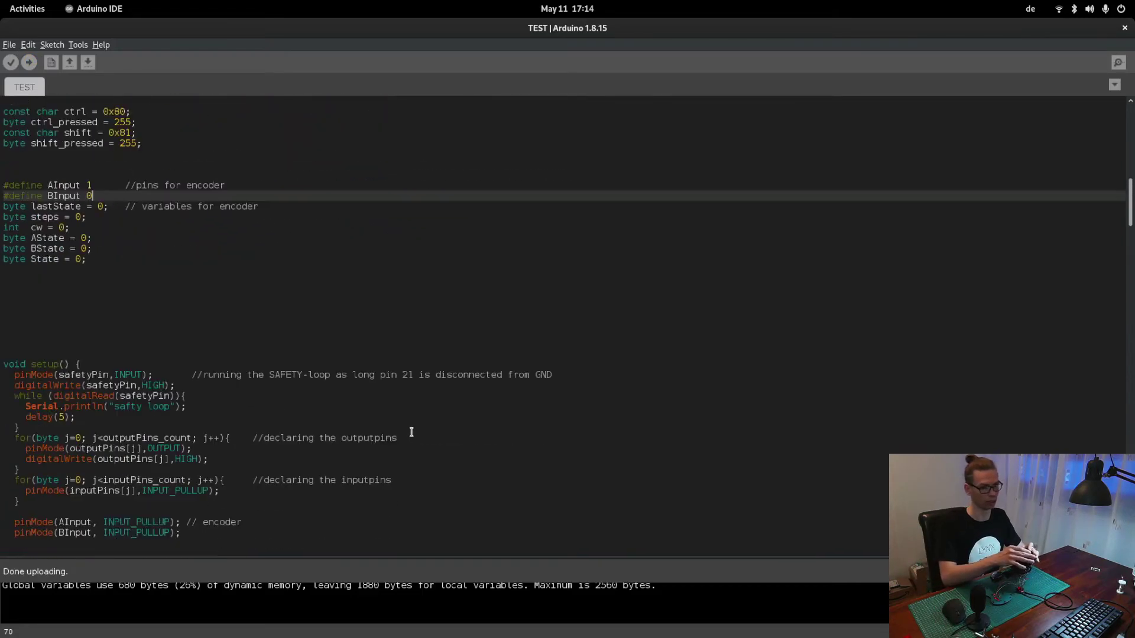
scroll(411, 432, up, 6)
scroll(412, 432, down, 4)
scroll(411, 432, up, 4)
scroll(411, 432, down, 4)
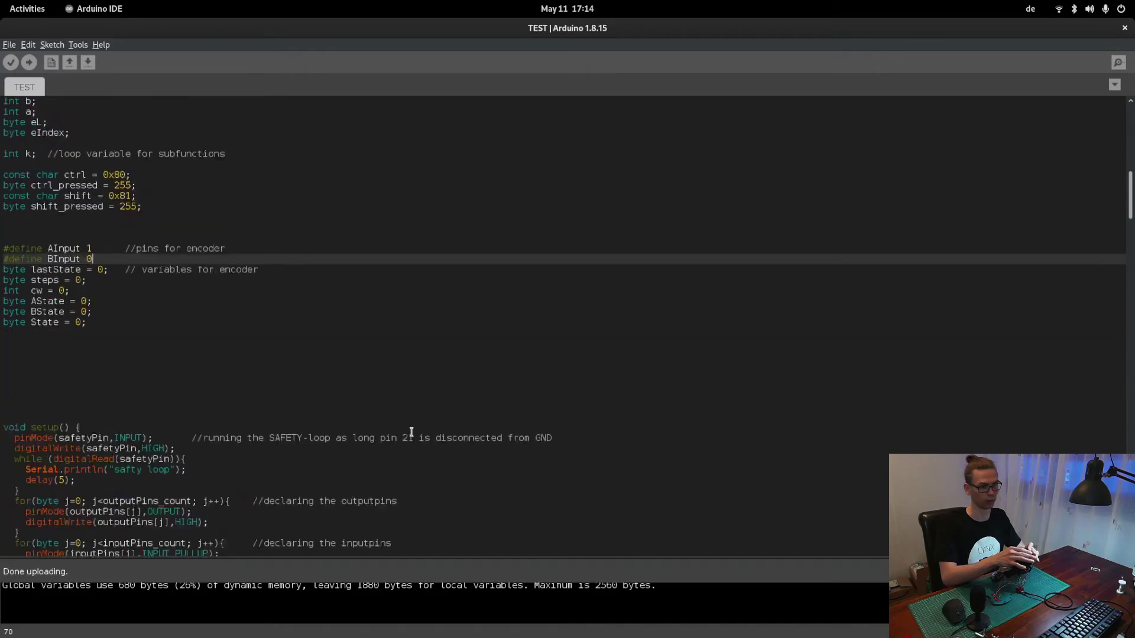
scroll(411, 432, up, 2)
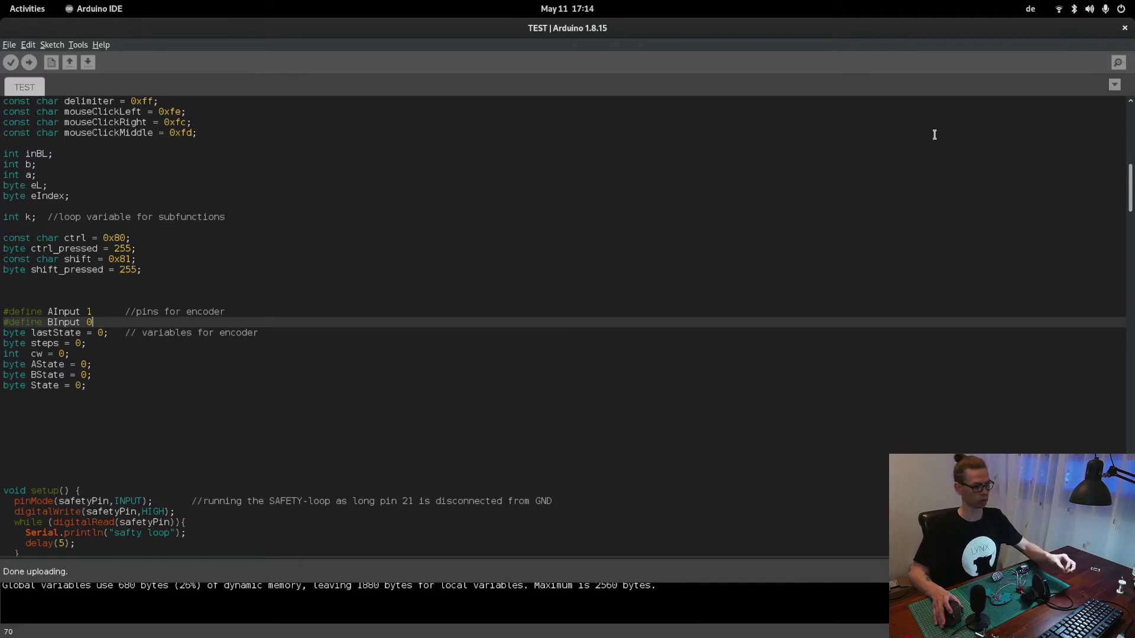
key(super)
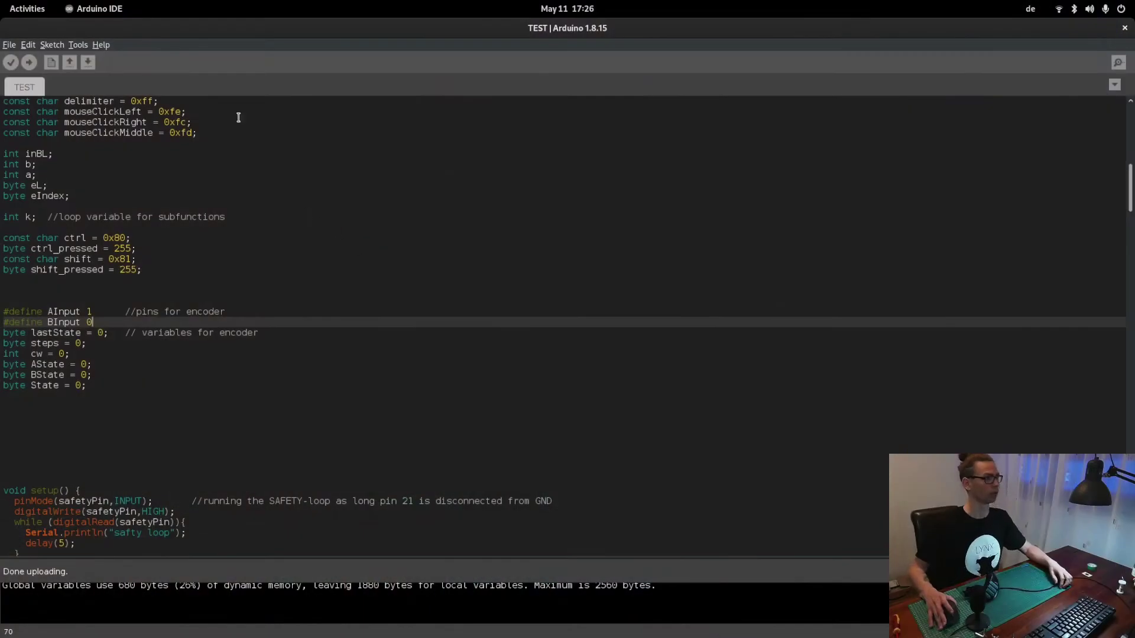
Browse for a sketch to open in the Arduino-files folder of cat_mouse_righthanded_version_001
click(74, 63)
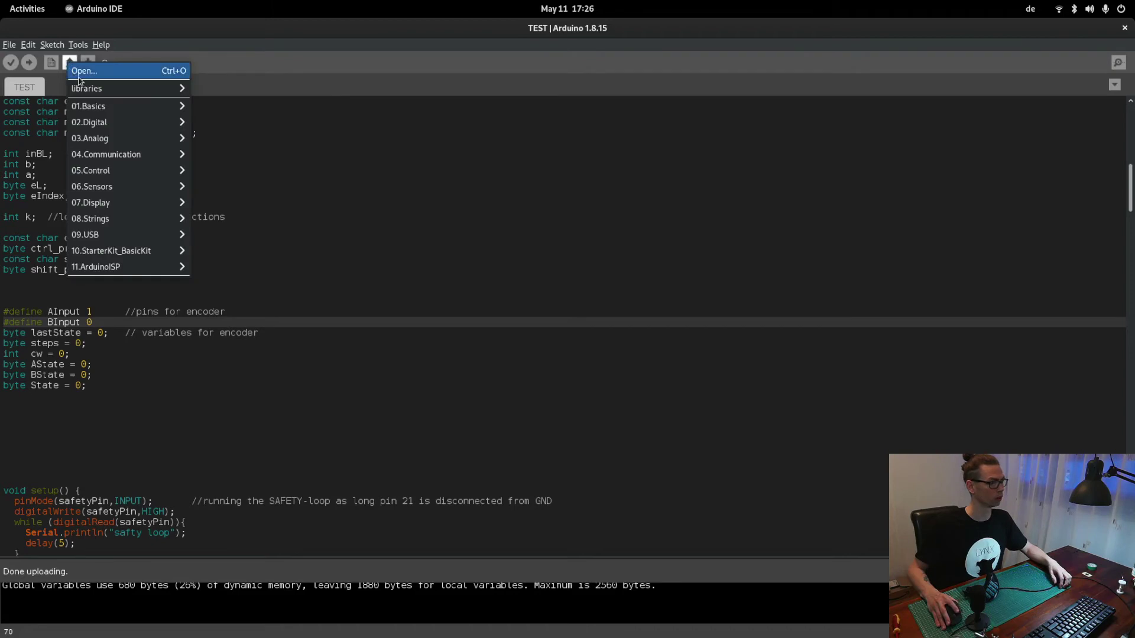
click(93, 74)
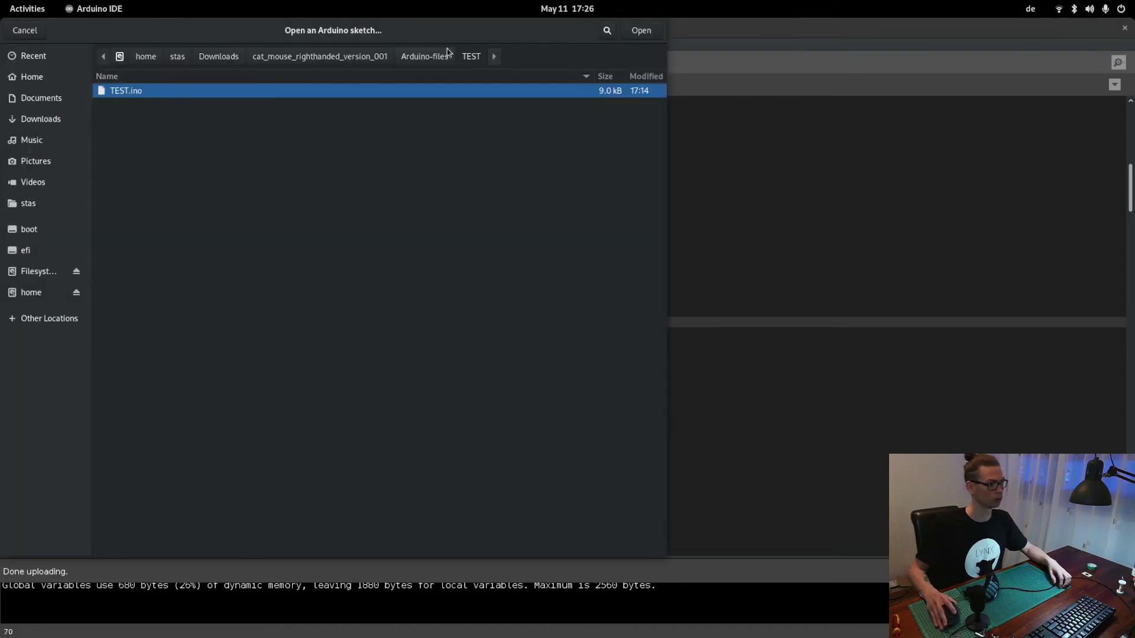
click(223, 60)
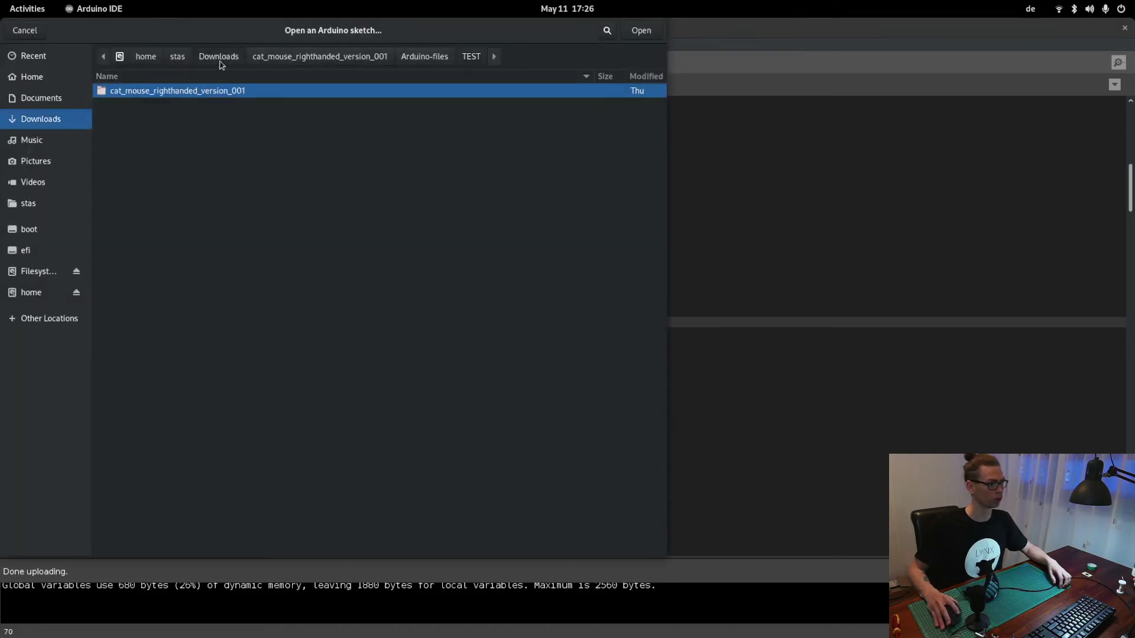
double_click(154, 92)
double_click(141, 119)
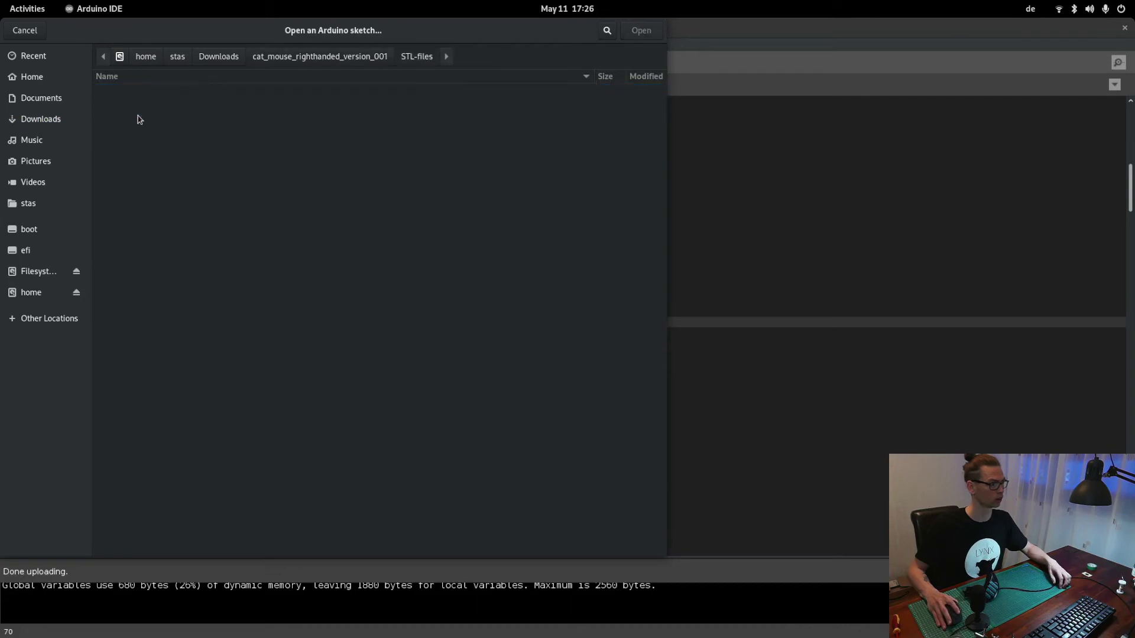
click(222, 59)
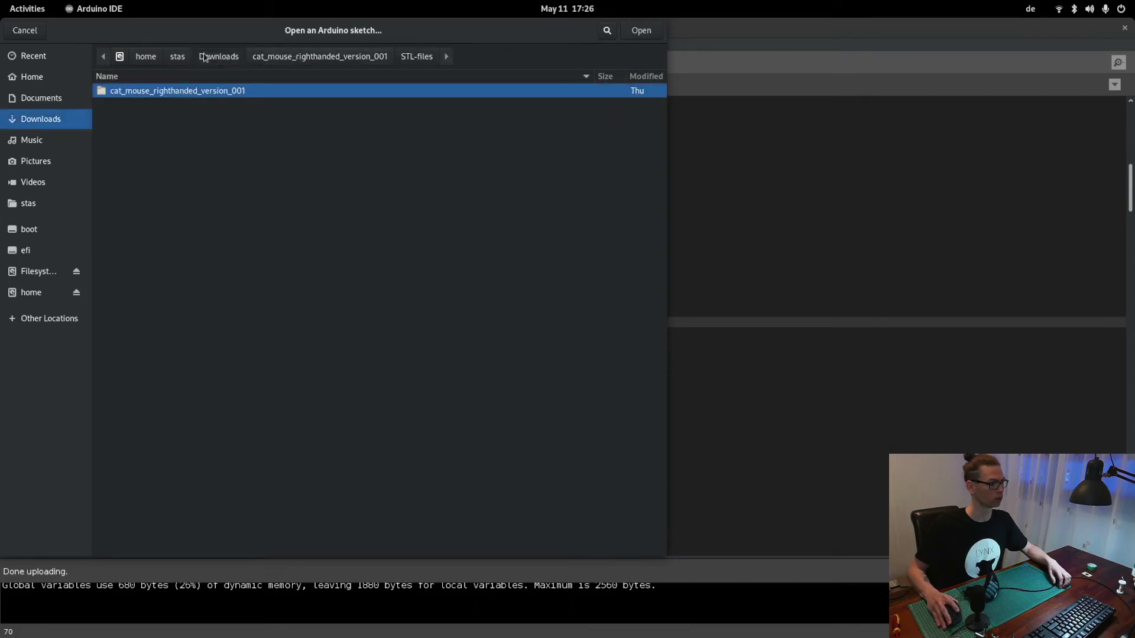
double_click(174, 94)
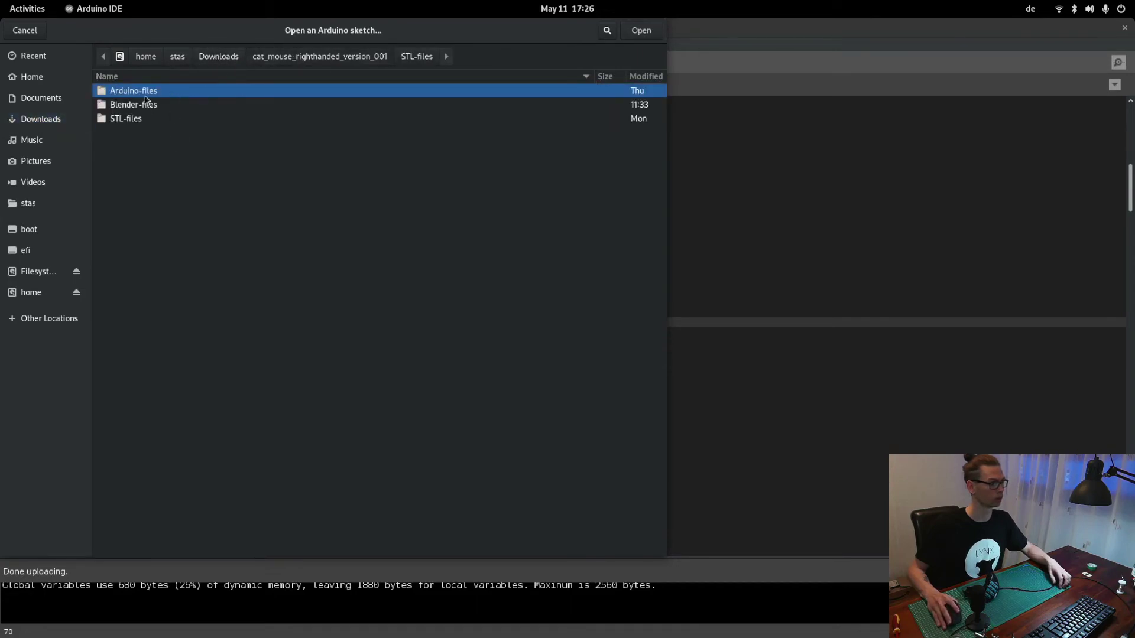
double_click(146, 96)
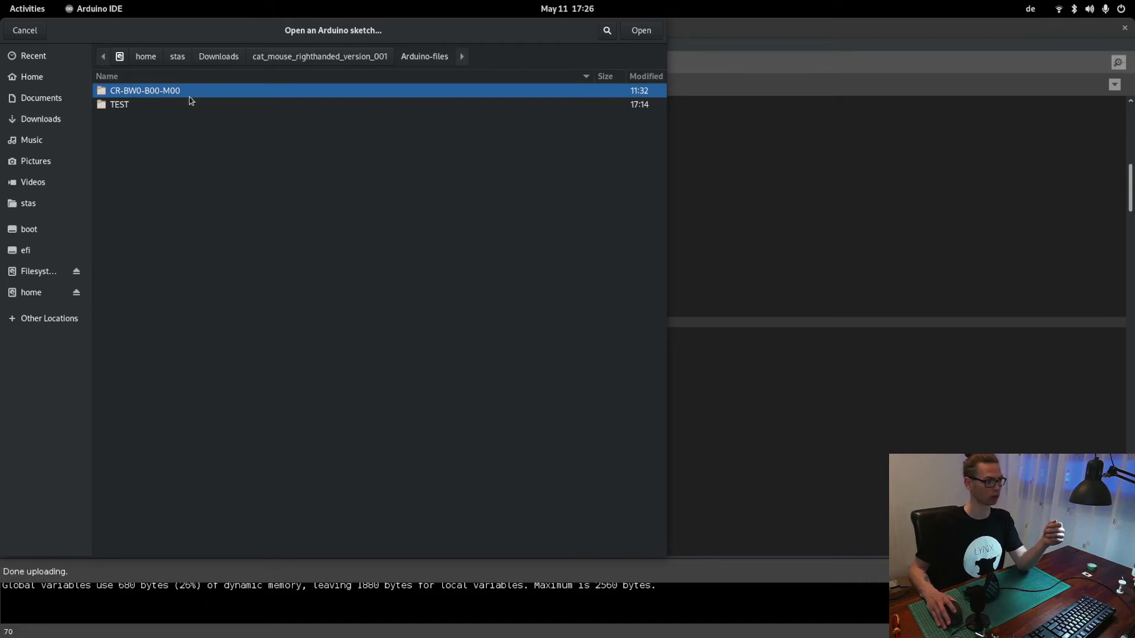
Open the CR-BW0-B00-M00 sketch in place of the TEST sketch and upload it to the board
double_click(149, 90)
double_click(154, 93)
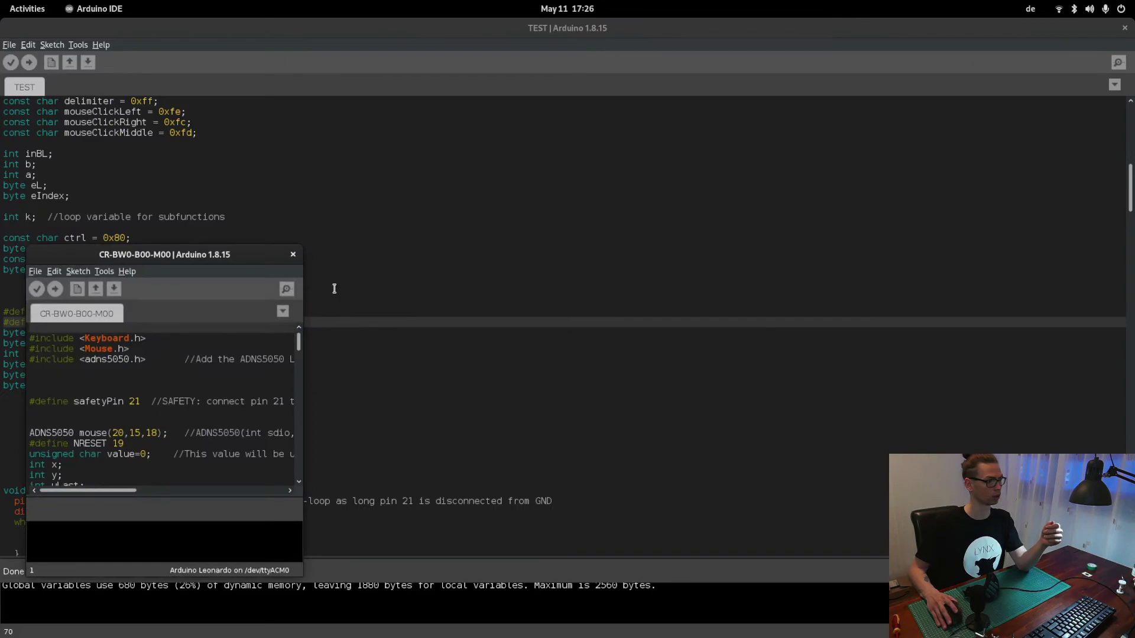
click(1125, 28)
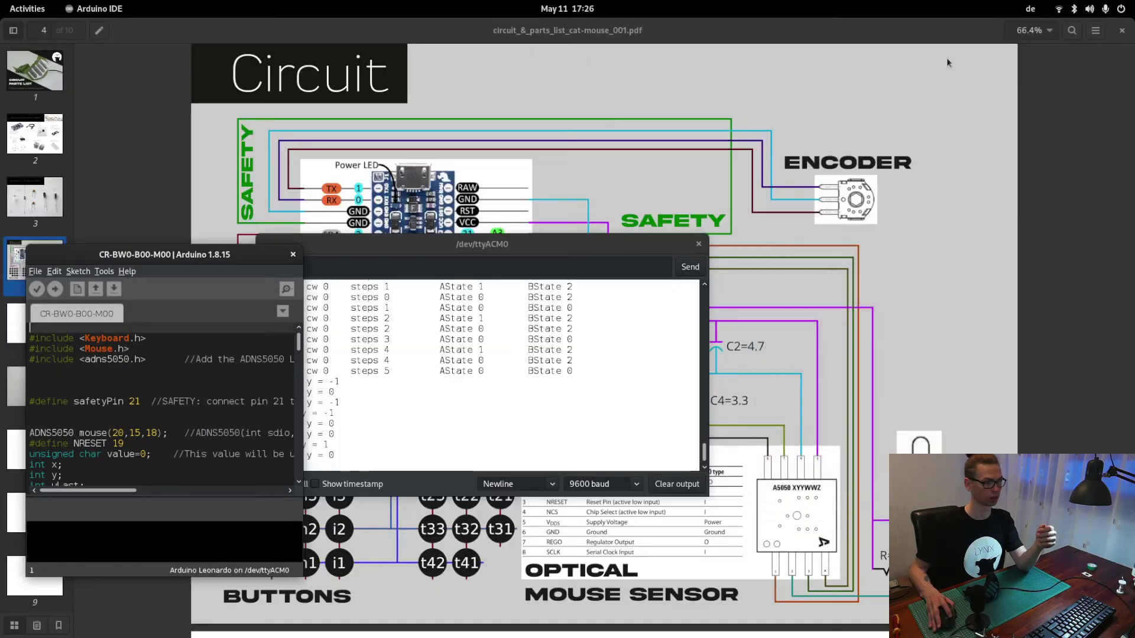
double_click(237, 254)
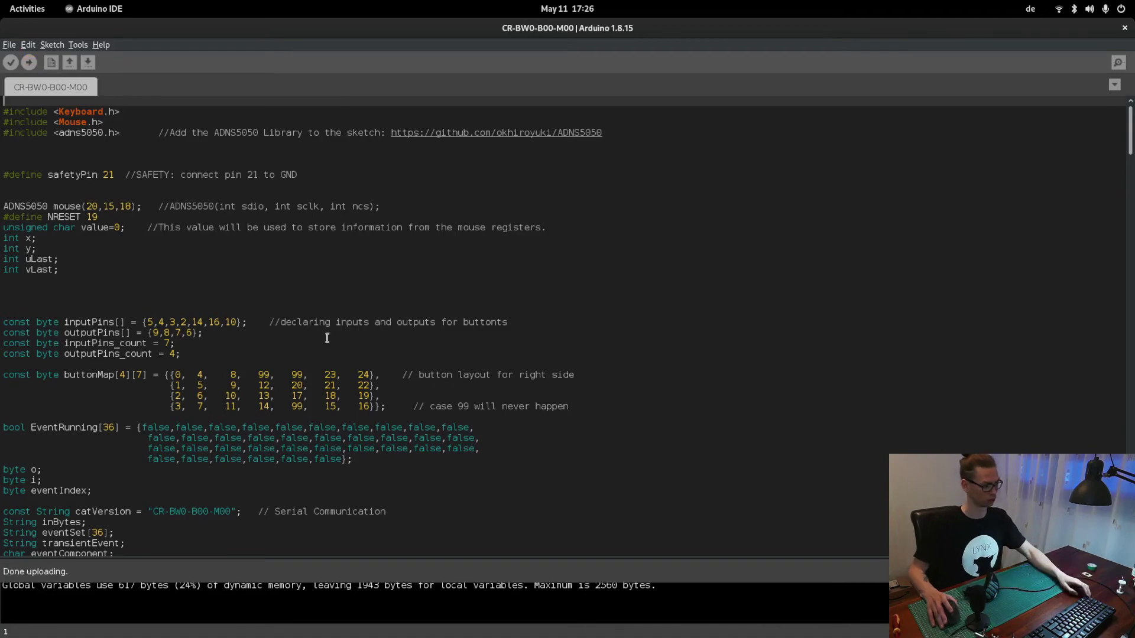
Switch to PyCharm and run main.py of the gui_008 project to launch the LYNX application
key(super)
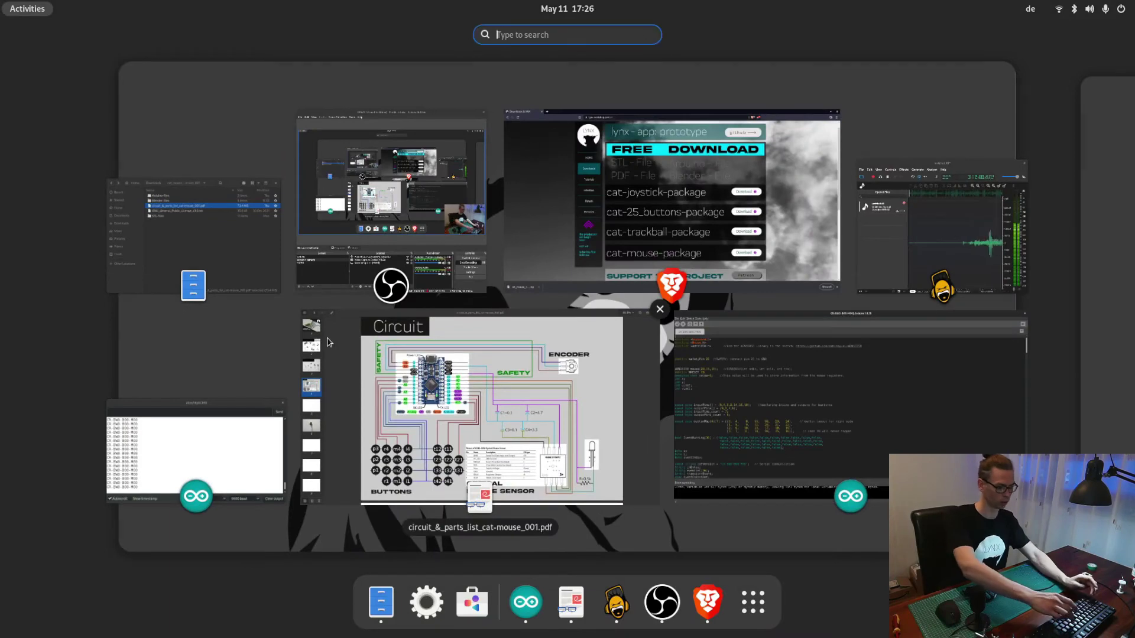
text(py)
key(Return)
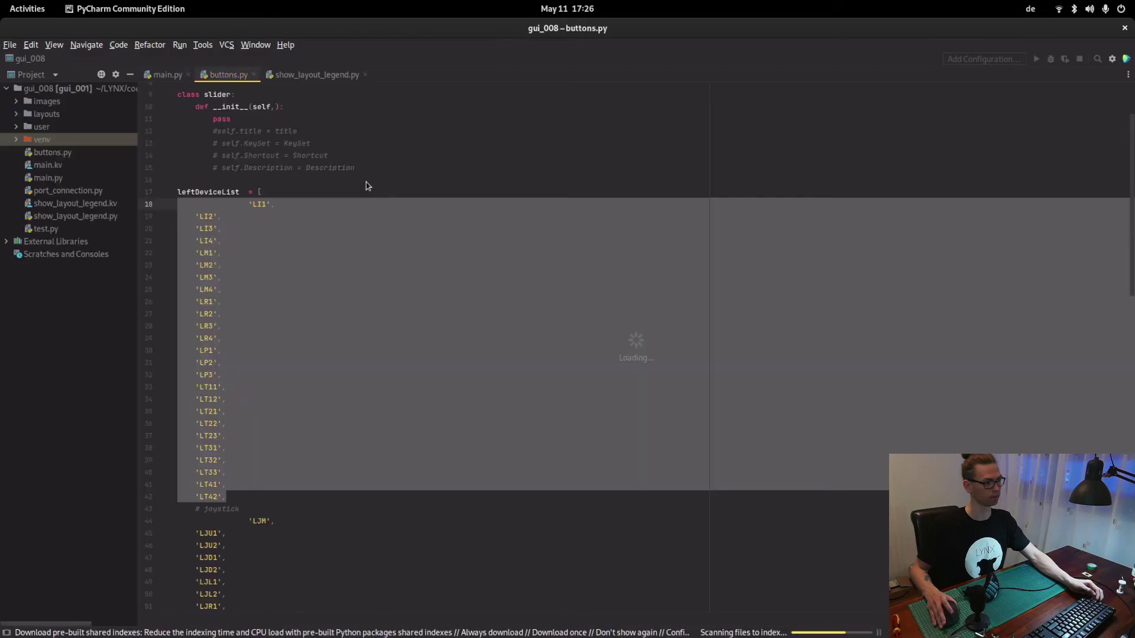
click(165, 75)
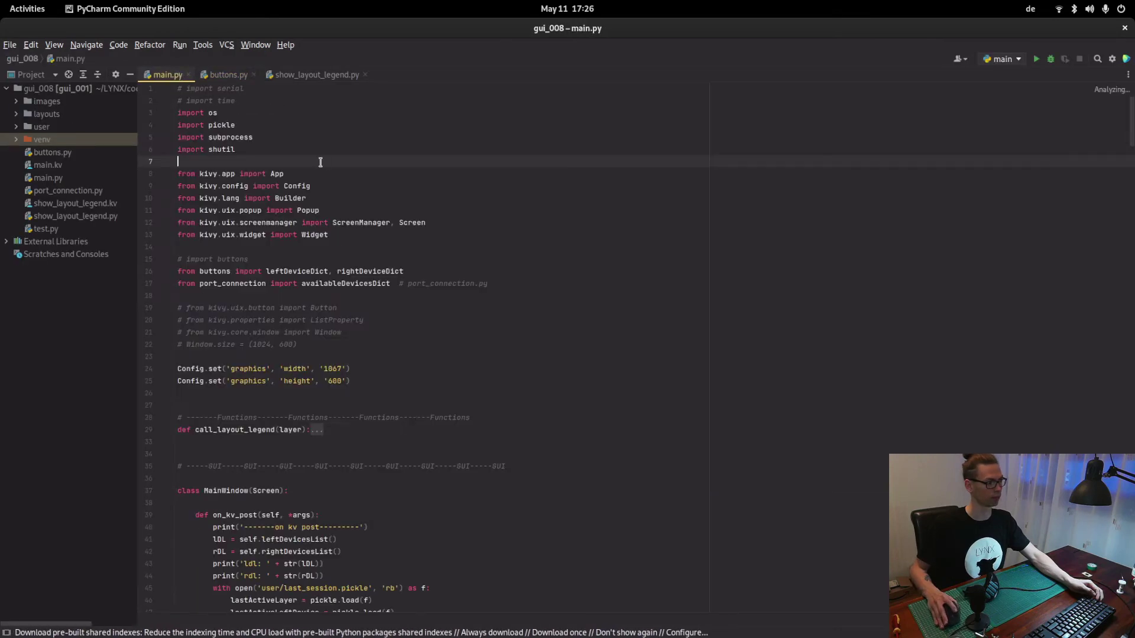
key(shift+F10)
click(398, 246)
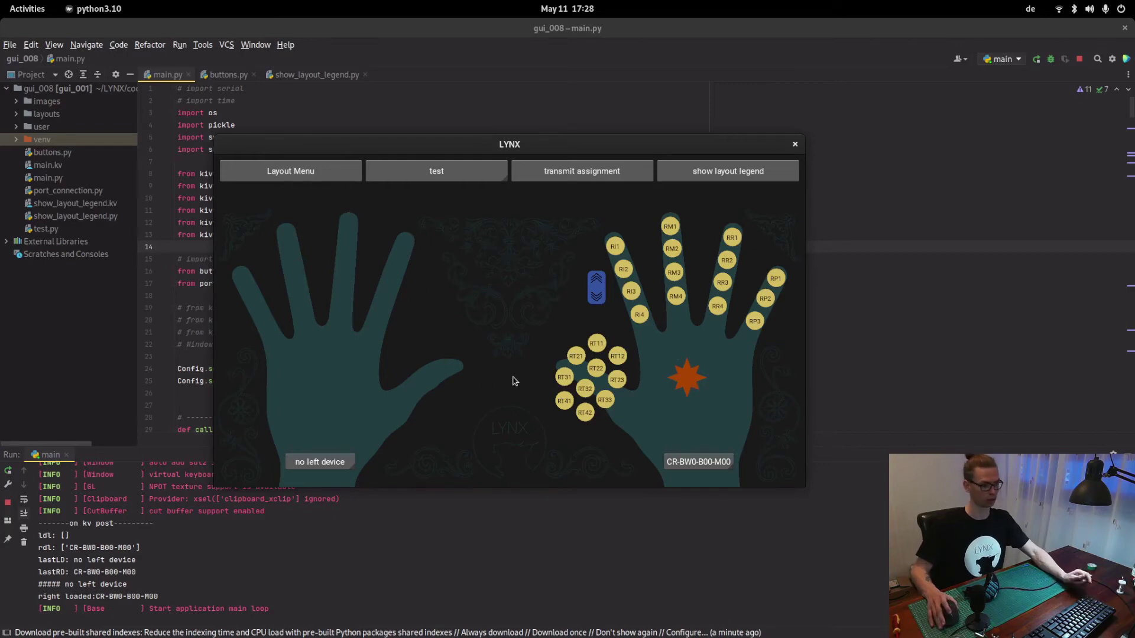
Launch Text Editor with a blank document for testing the mouse buttons
key(super)
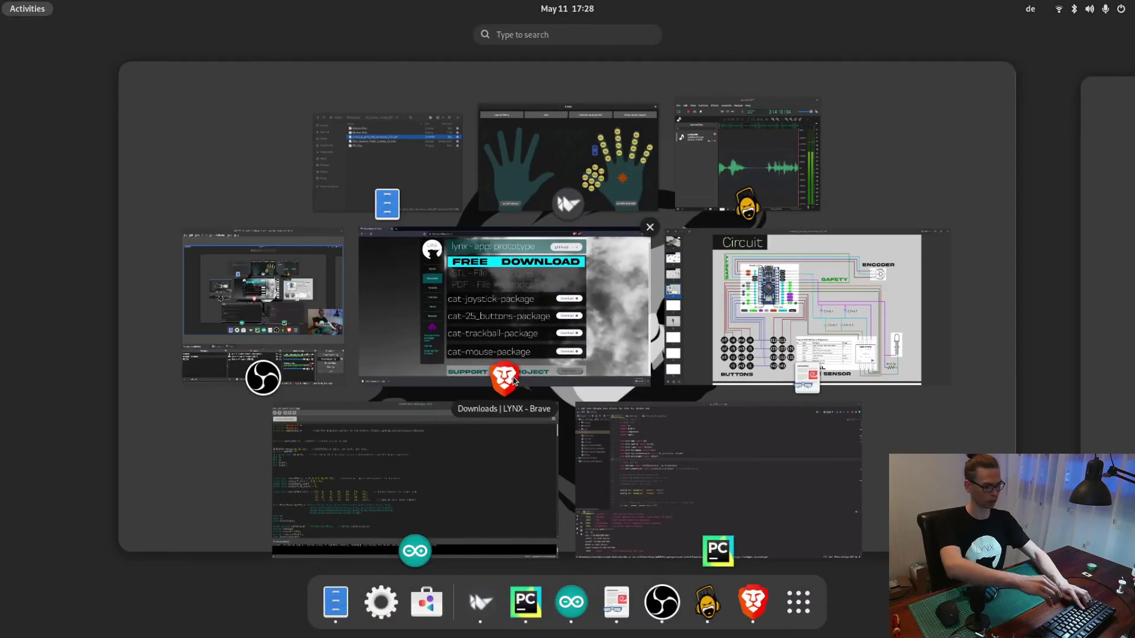
text(te)
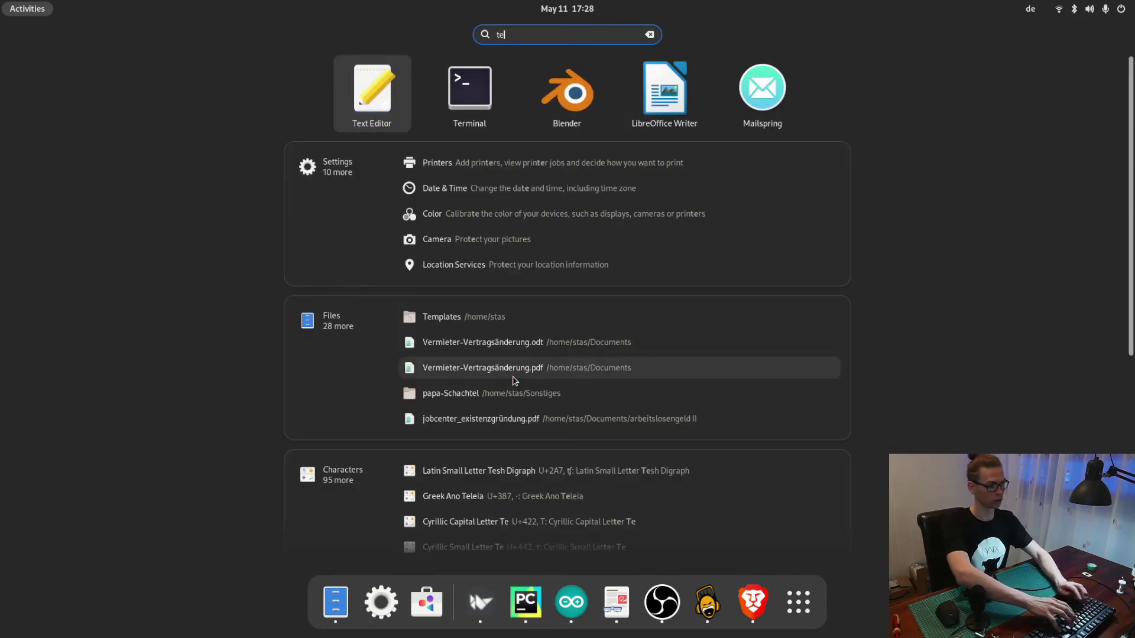
text(d)
key(Return)
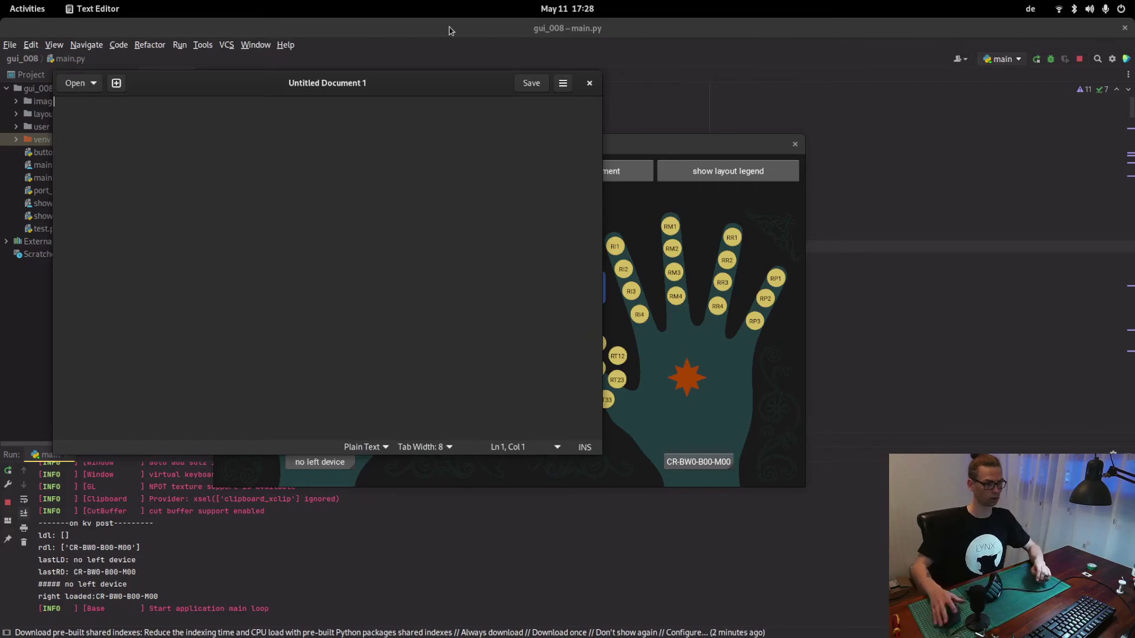
Create and save a new layout titled testMouse in the LYNX application
click(659, 146)
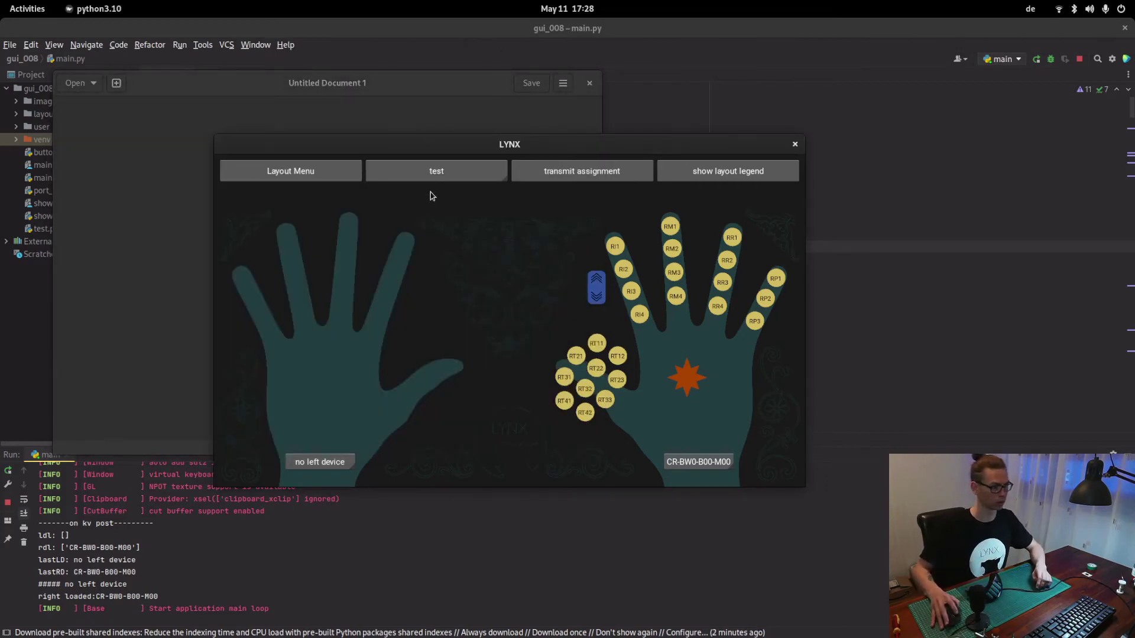
click(326, 172)
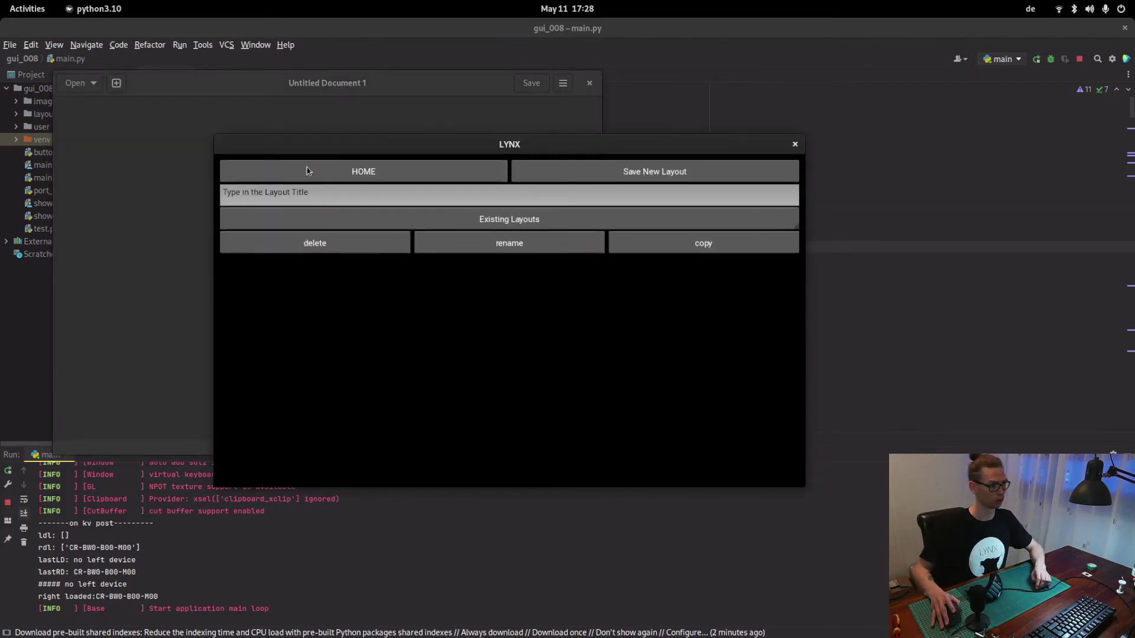
click(378, 193)
text(te)
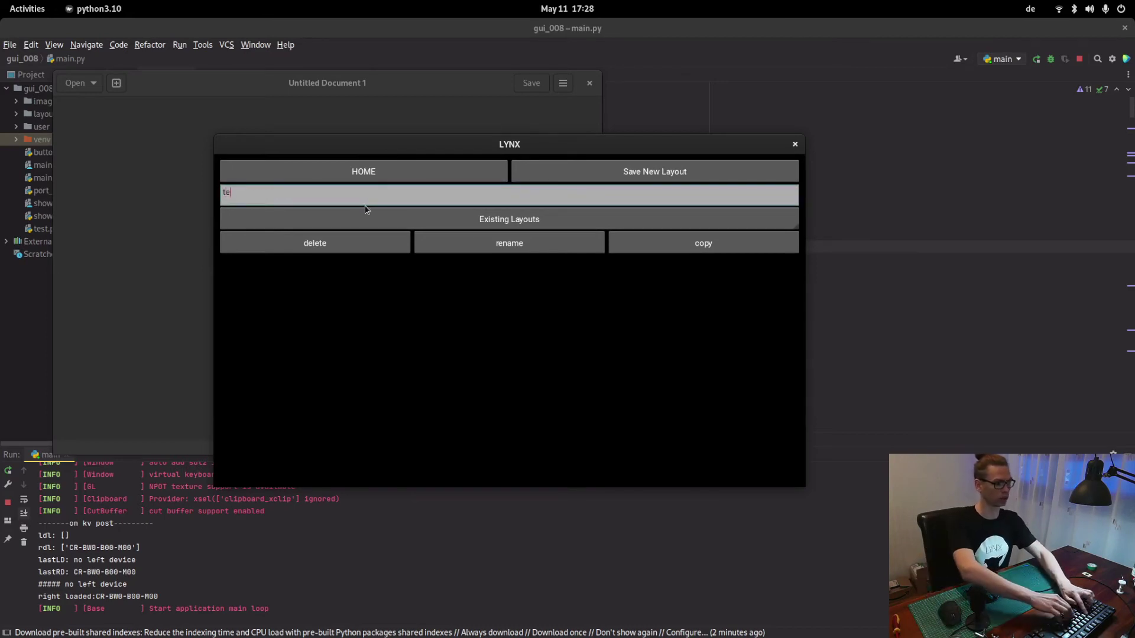
text(stMo)
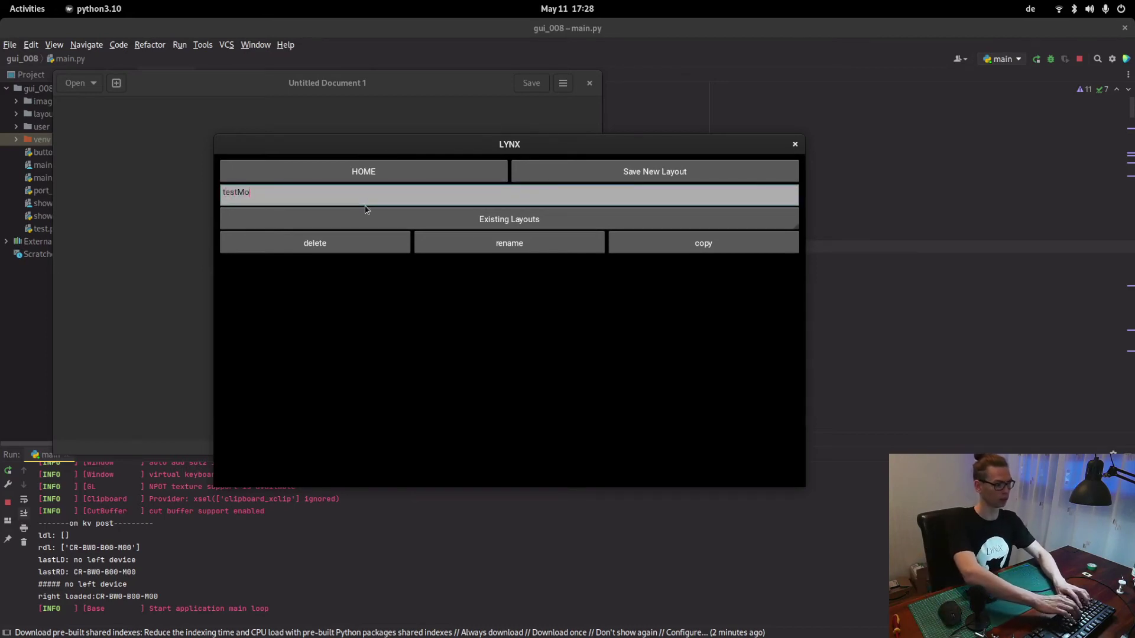
text(use)
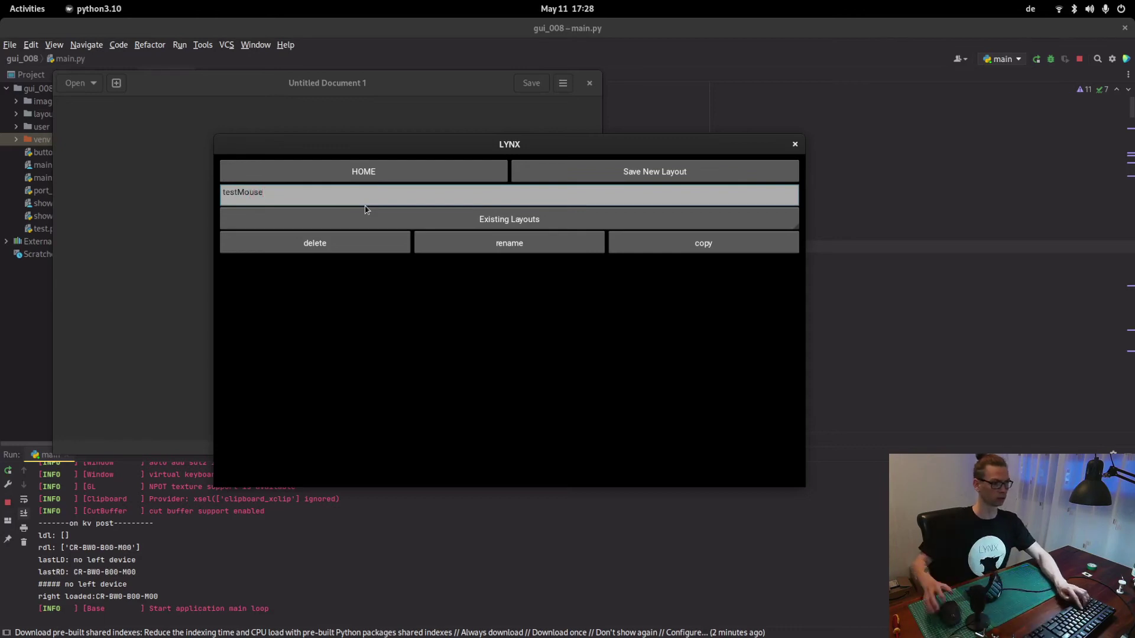
click(680, 178)
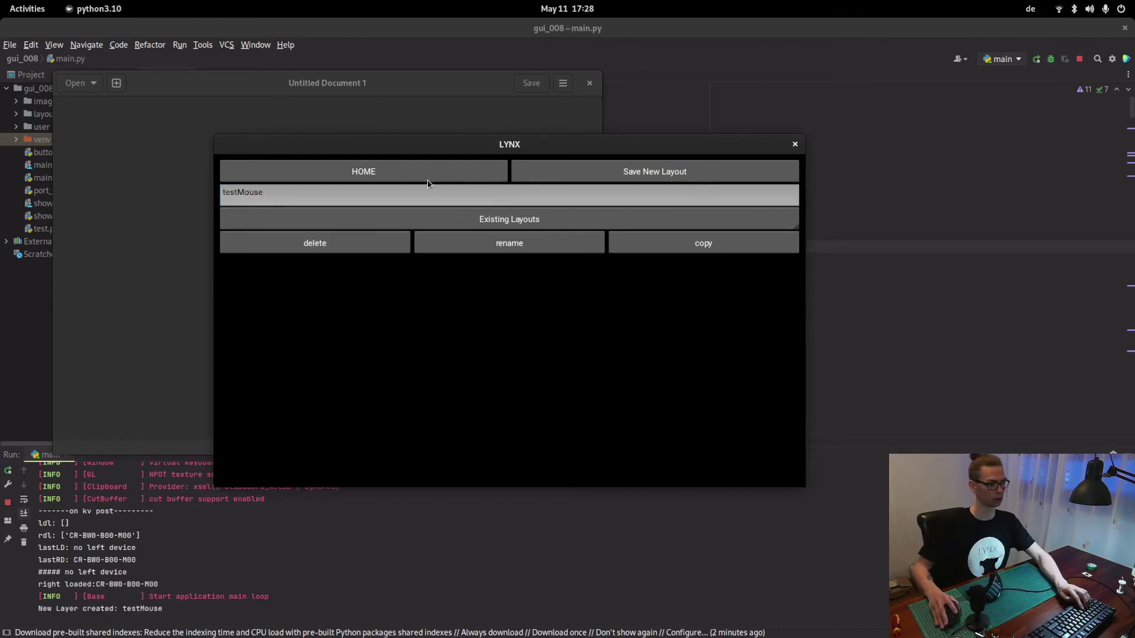
Select the testMouse layout on the LYNX home screen and transmit its assignment to the mouse
click(418, 172)
click(467, 176)
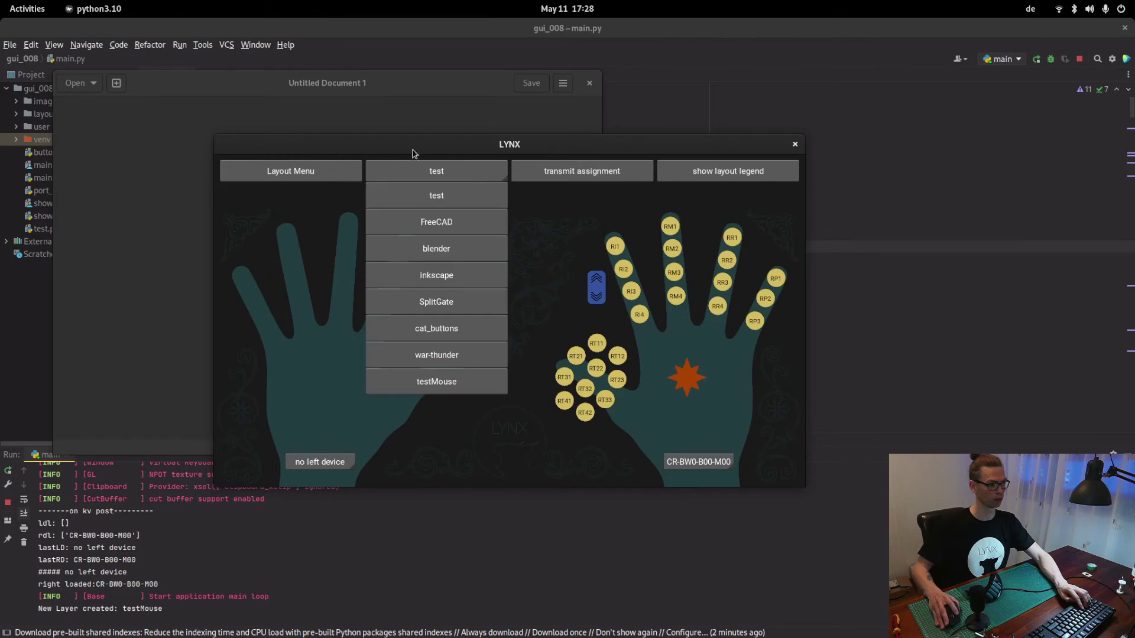
click(447, 384)
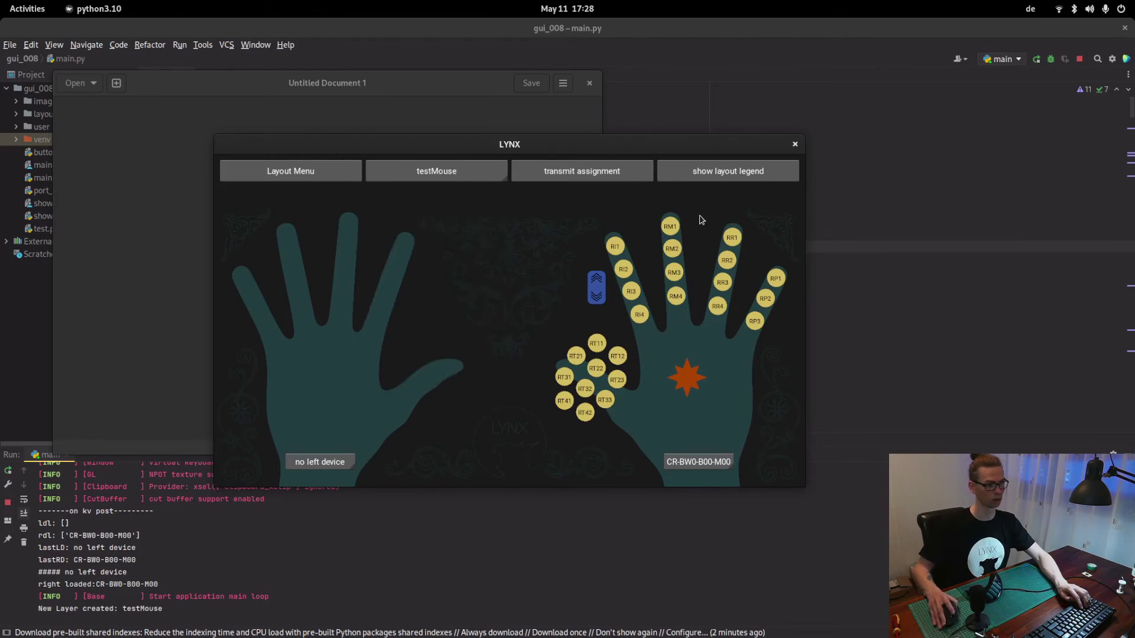
click(578, 174)
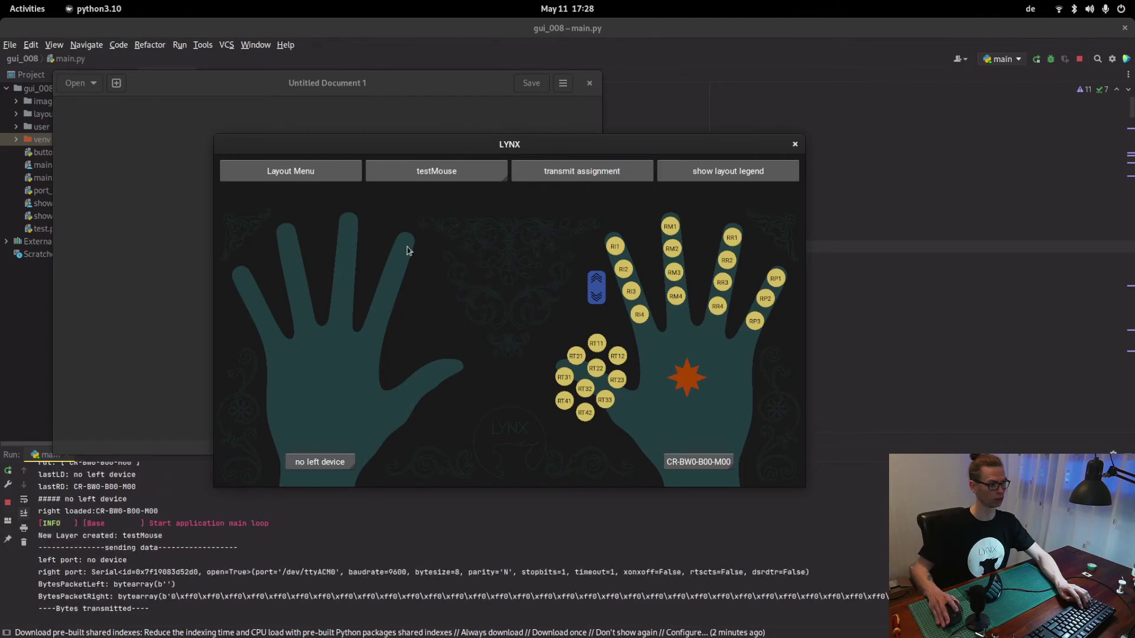
Examine the testMouse layout legend, and test the mouse buttons' zero output in the blank Text Editor document
click(647, 28)
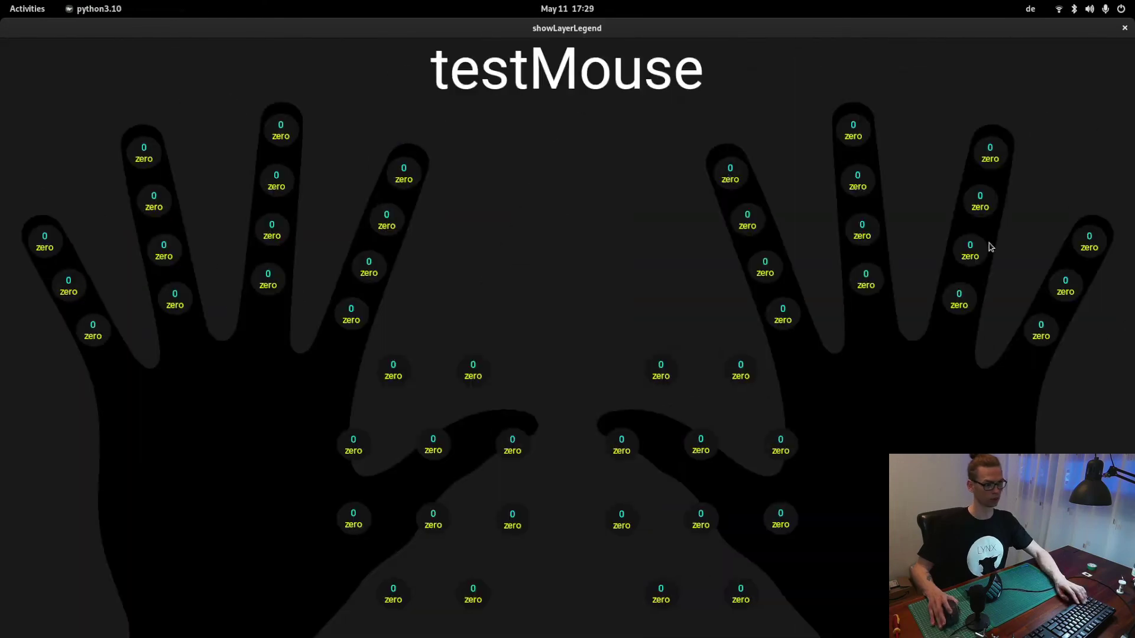
key(super)
key(super)
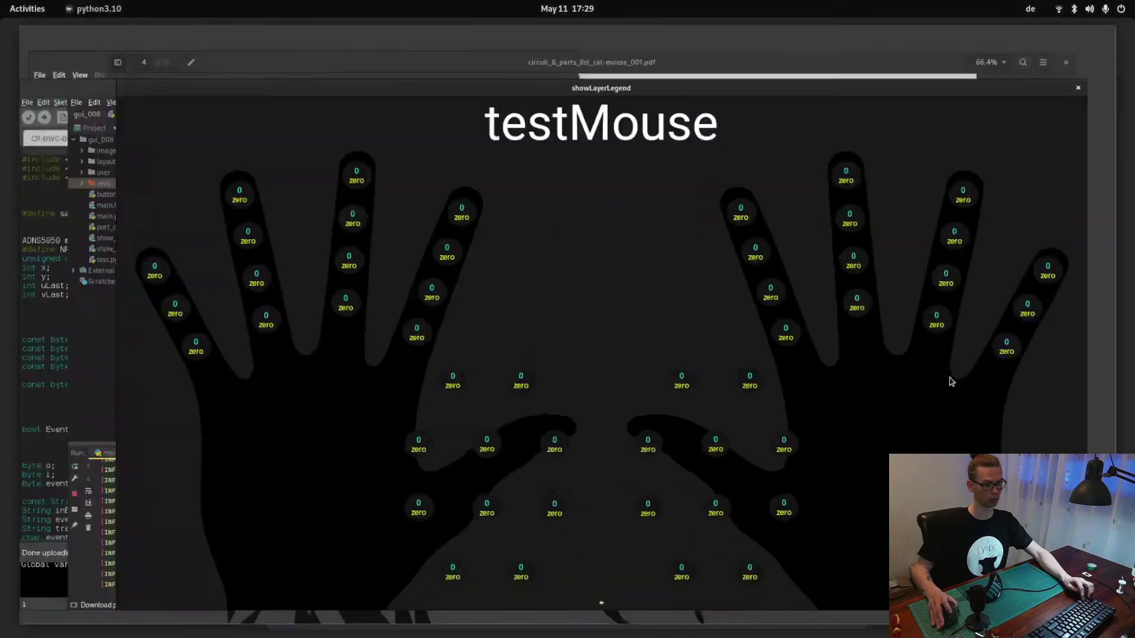
key(super)
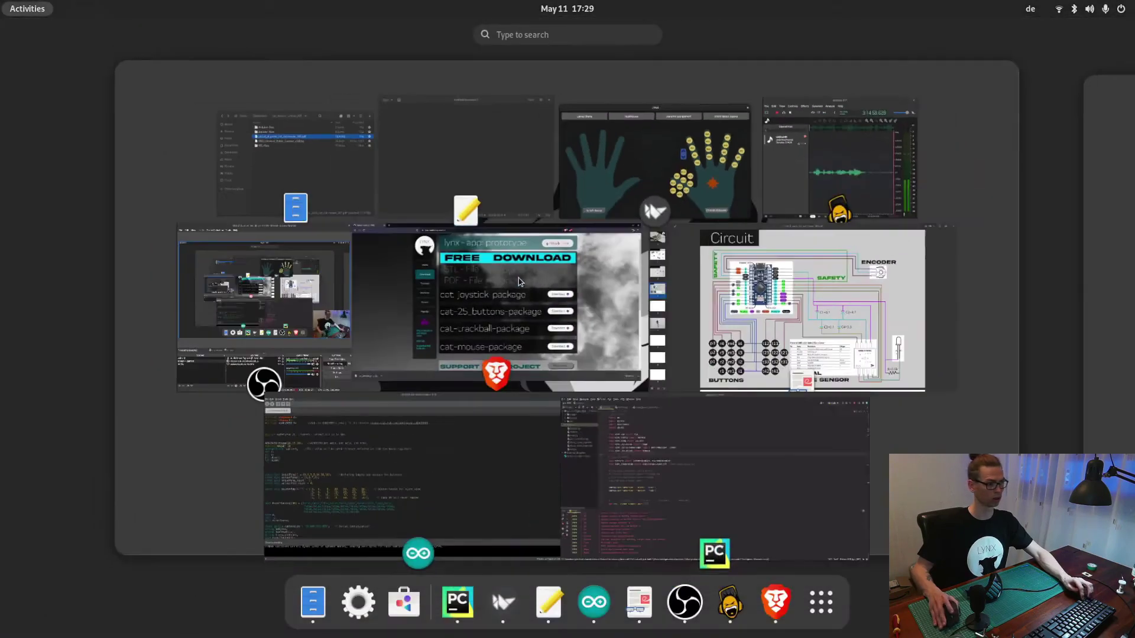
click(466, 159)
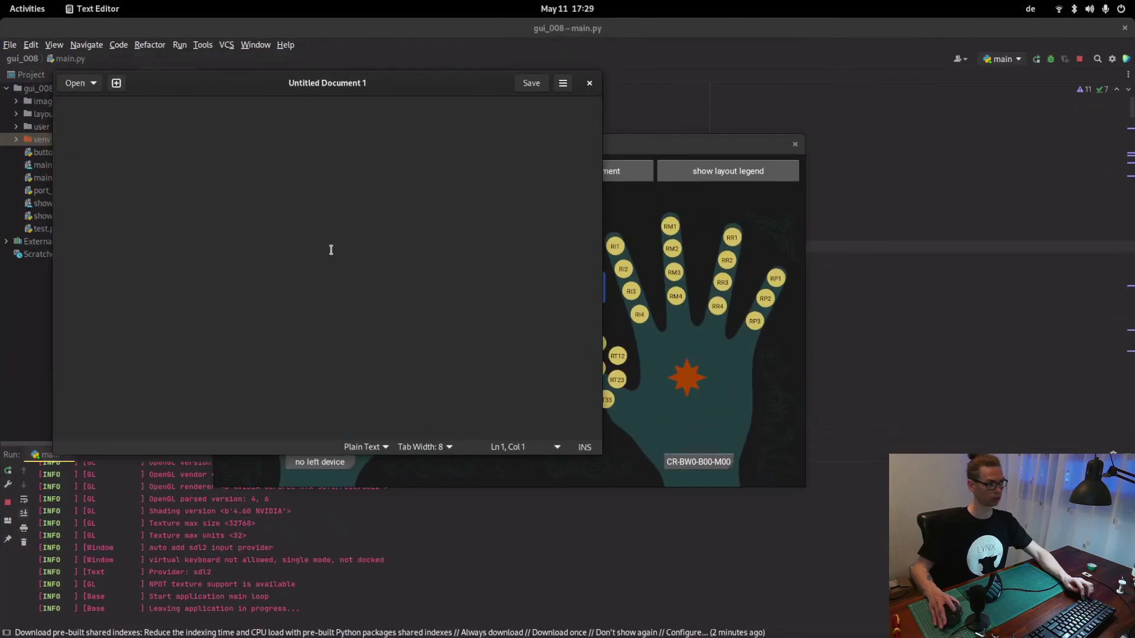
text(e)
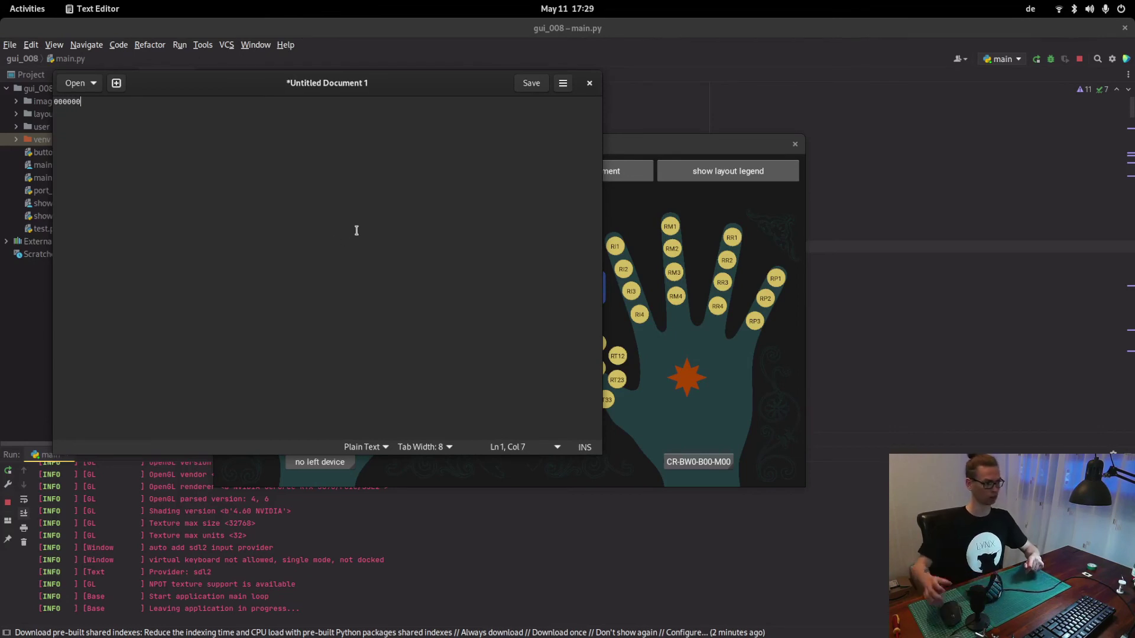
Assign the letter m to button RI1, transmit the saved assignment, and test the button in the text document
drag(630, 153, 715, 172)
click(703, 267)
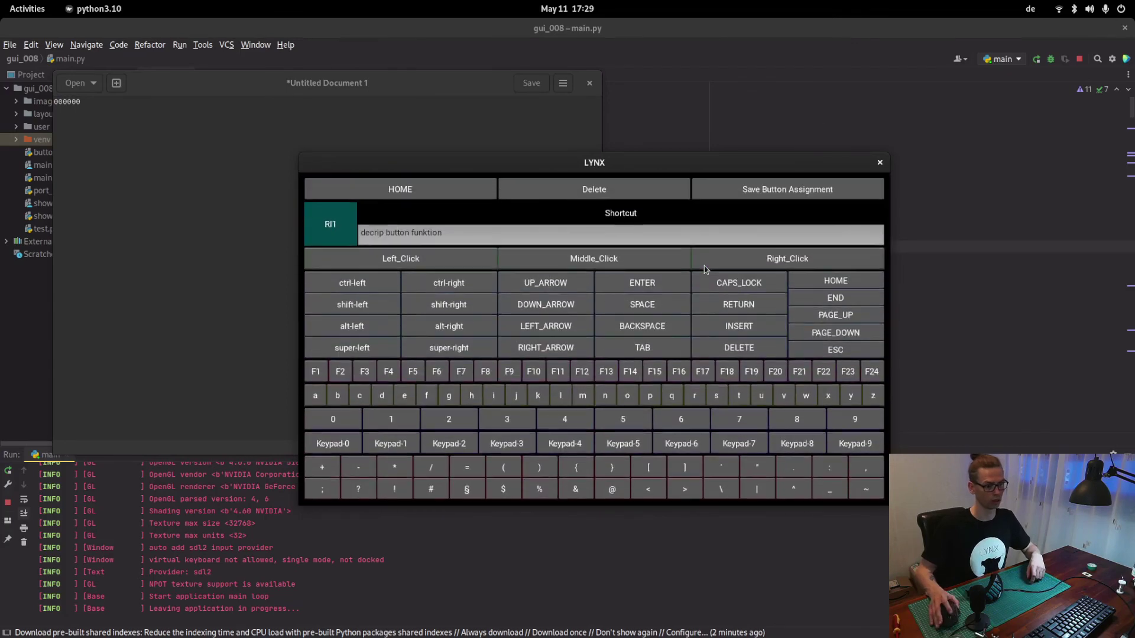
click(582, 397)
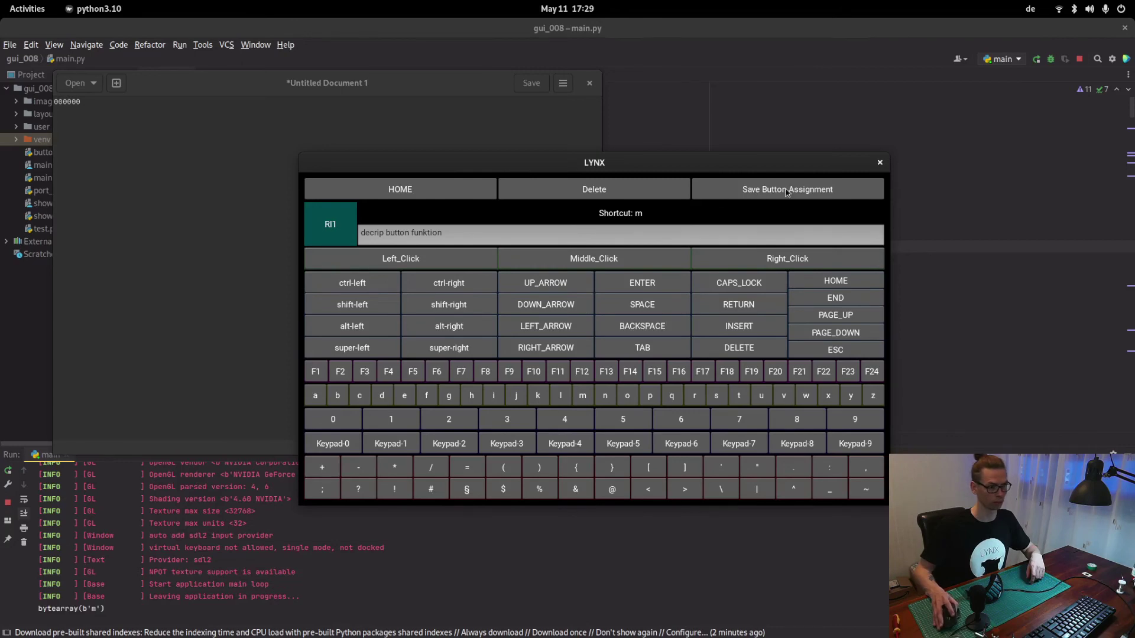
click(783, 195)
click(667, 189)
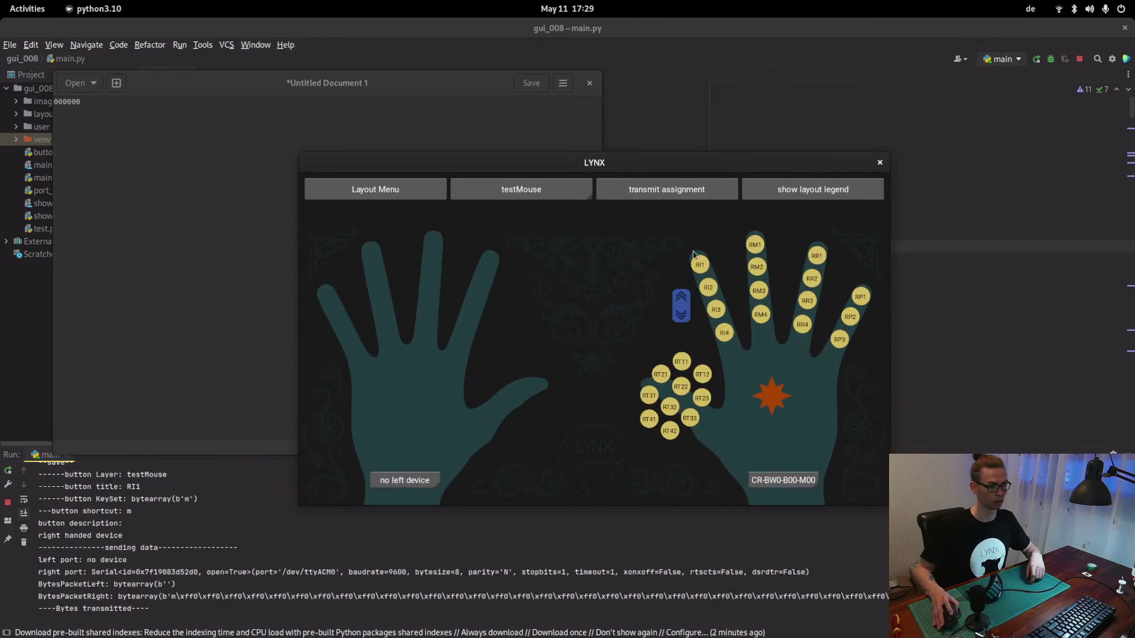
click(178, 249)
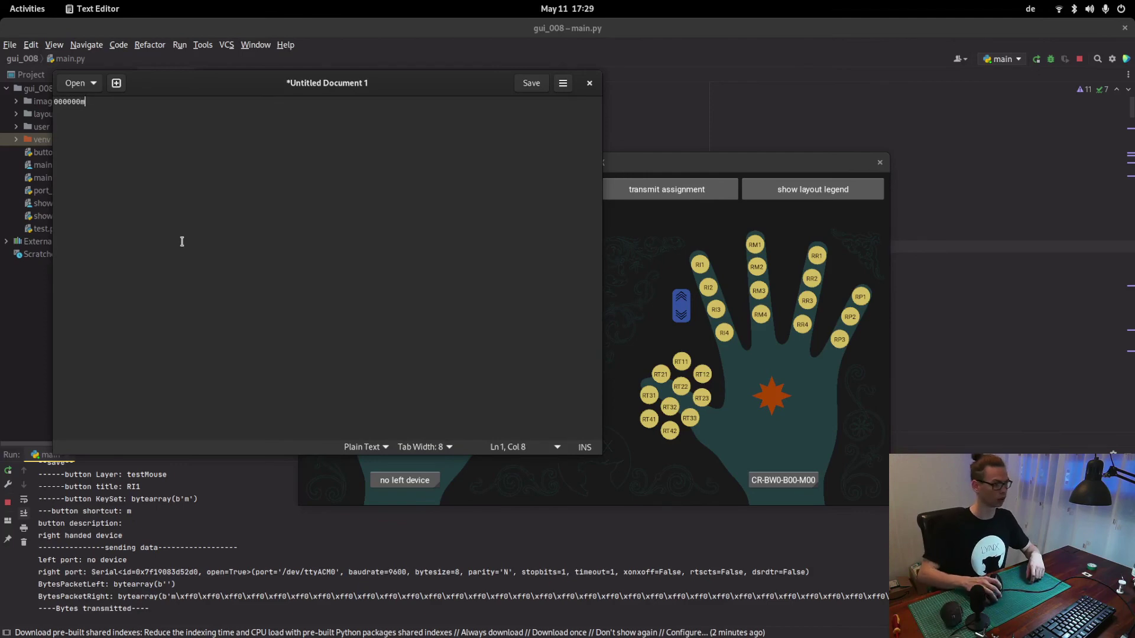
Test button RI1 again in the text document, and save the shortcut shift-left + a for button RT21 in LYNX
text(mmmm)
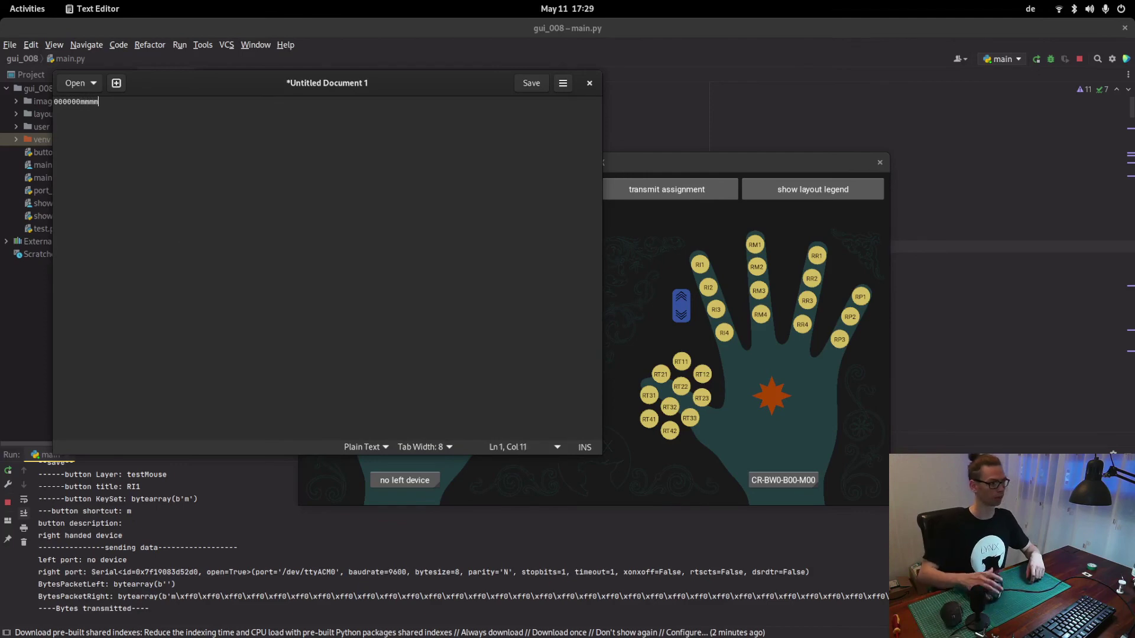
click(668, 160)
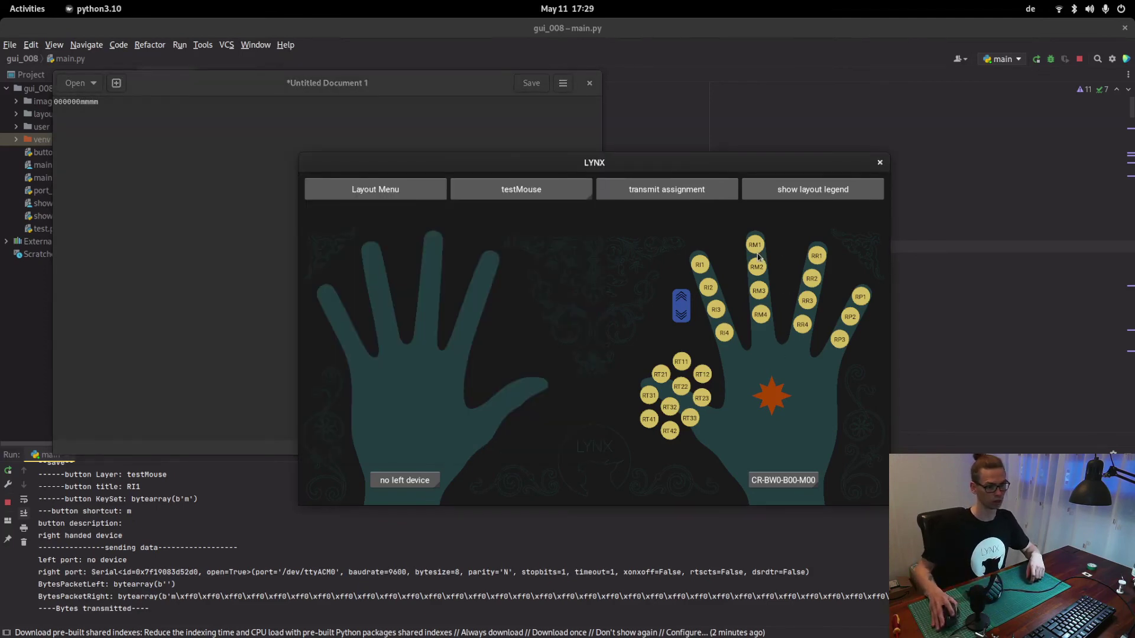
click(661, 377)
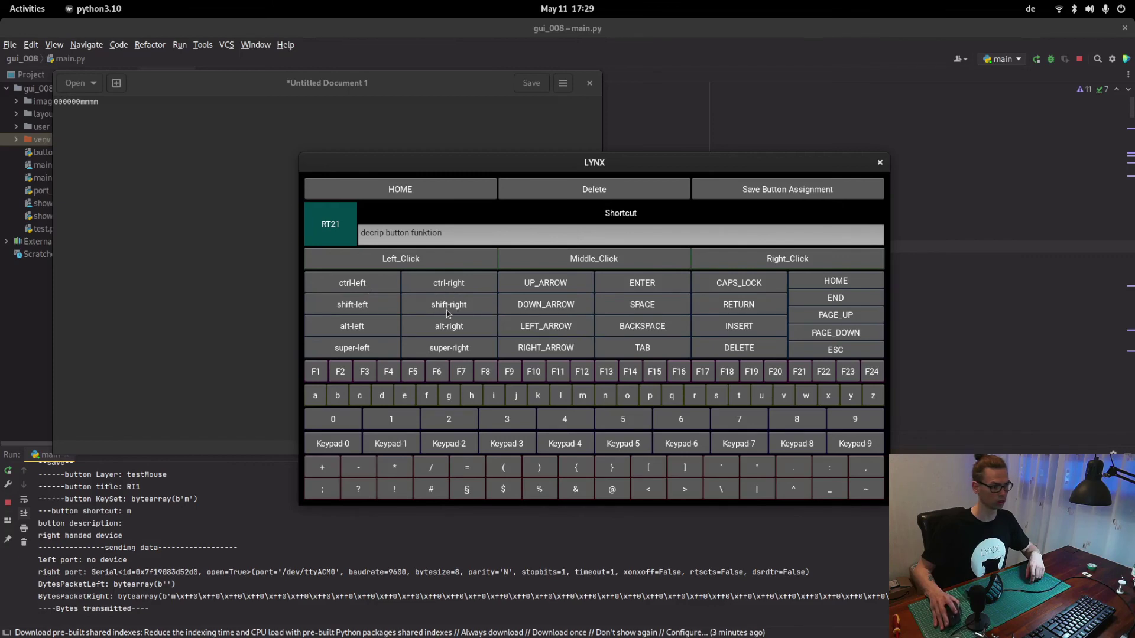
click(363, 305)
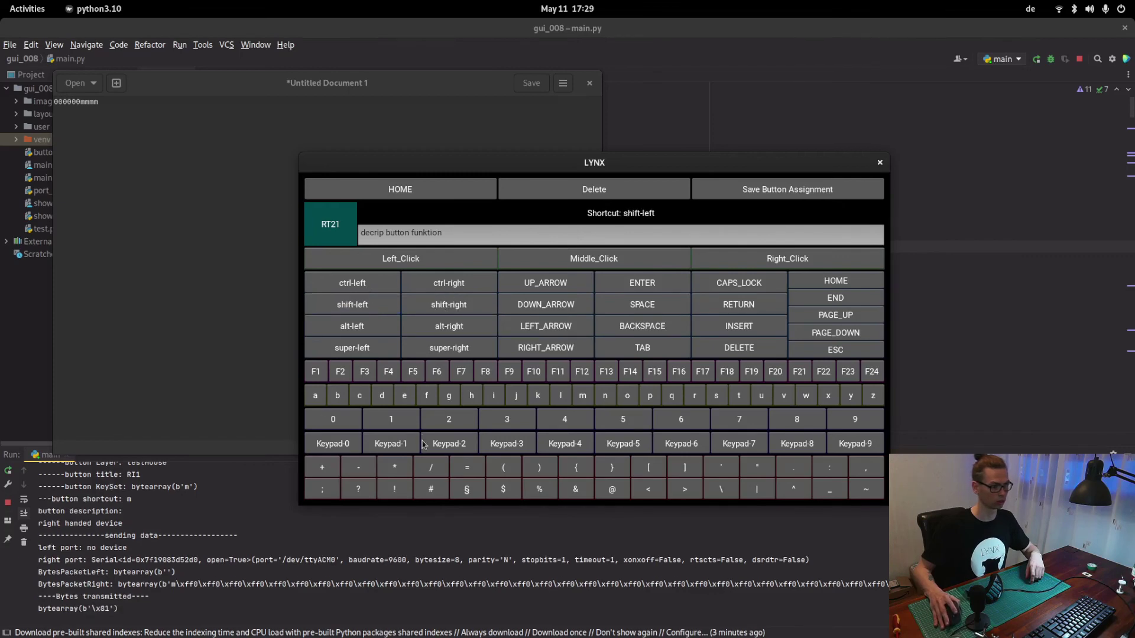
click(317, 401)
click(796, 190)
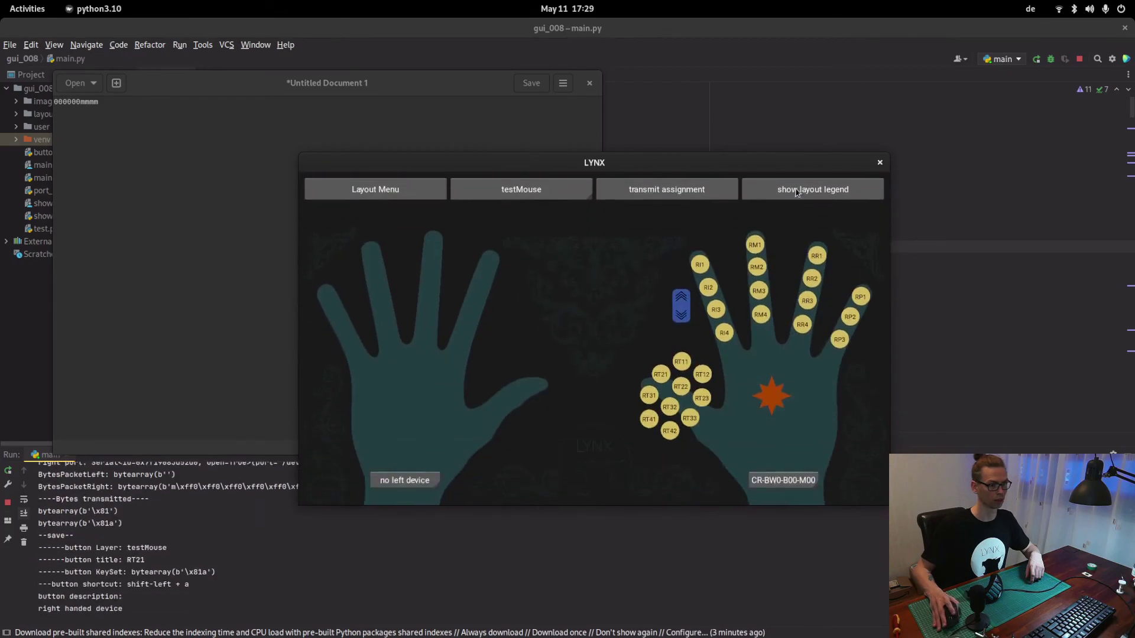
Transmit the testMouse assignment to the mouse and test button RT21 in the text document
click(649, 195)
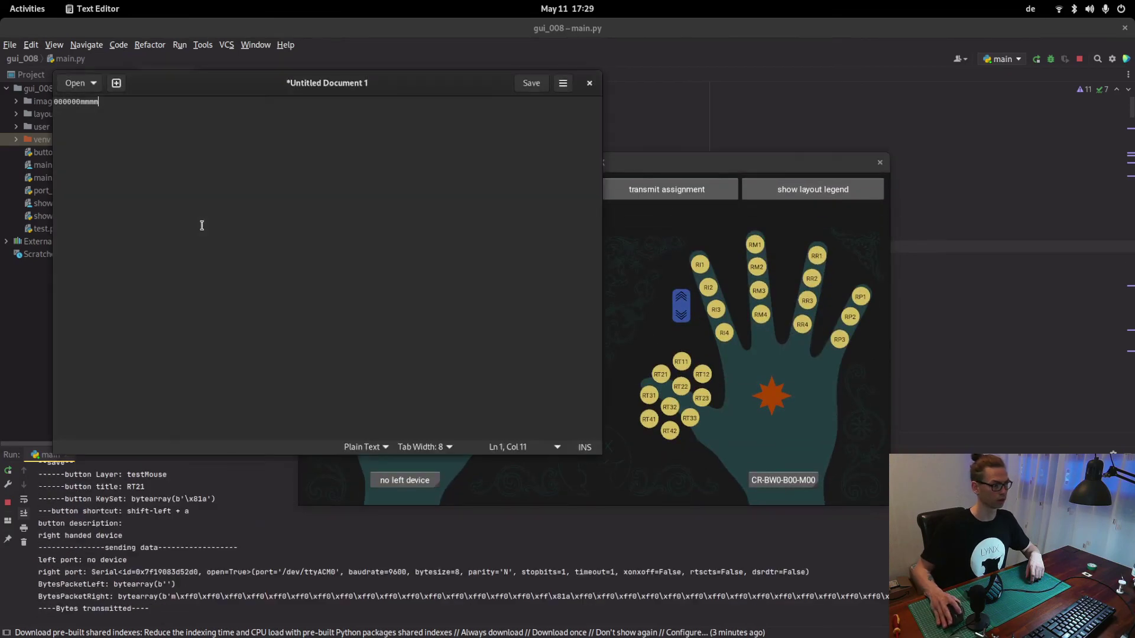
click(202, 226)
text(AAA)
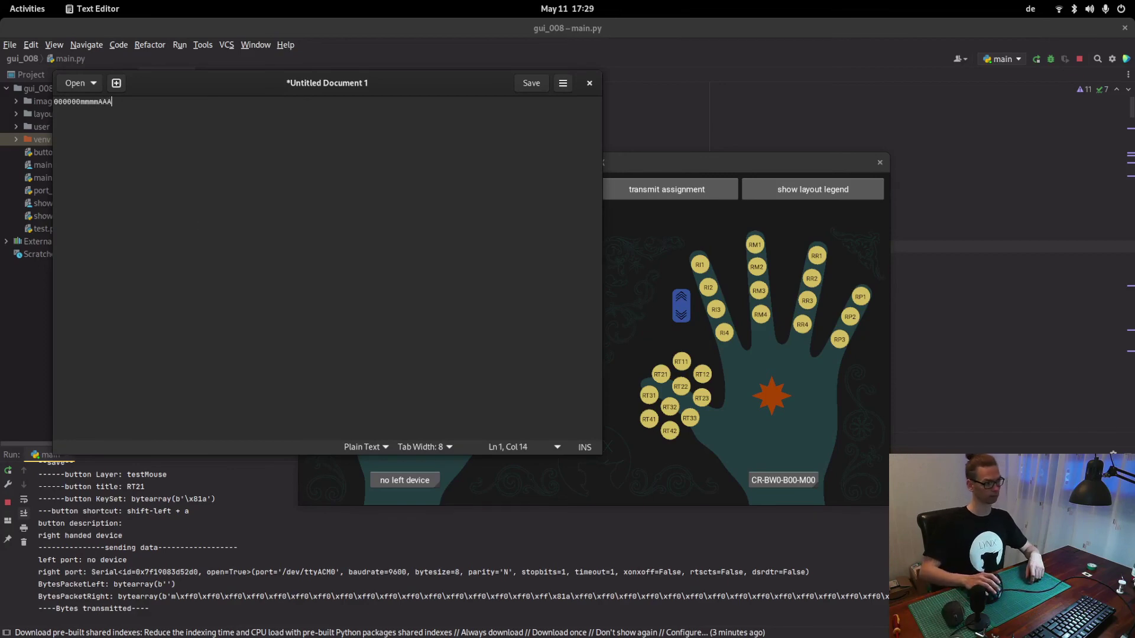
Close the test document without saving, and exit the LYNX application, PyCharm and the Arduino IDE
click(589, 84)
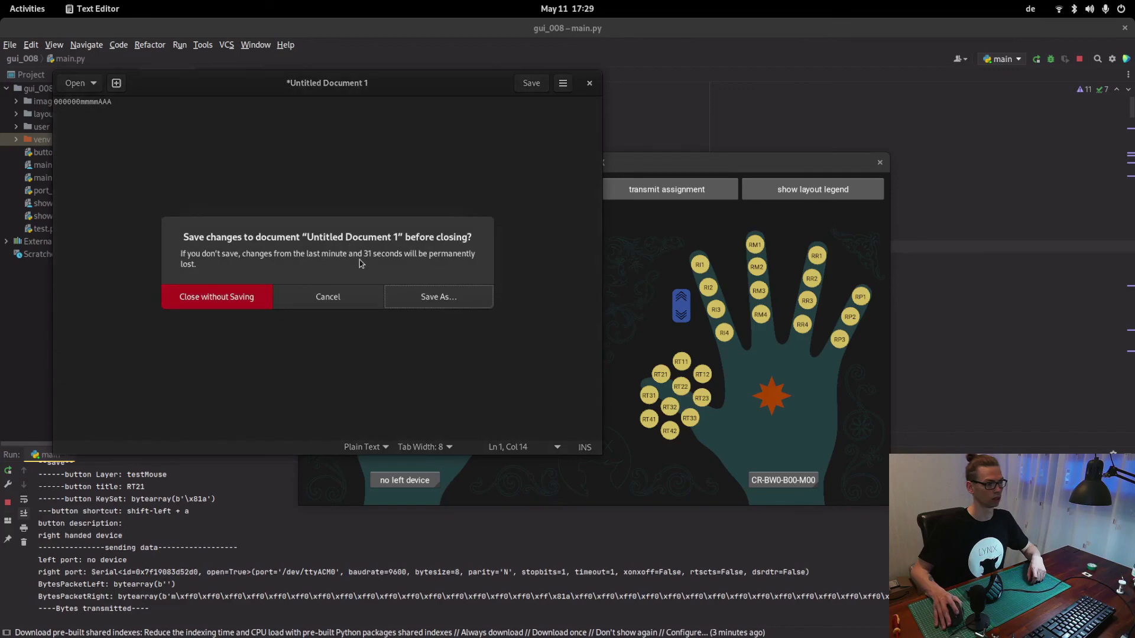
click(245, 297)
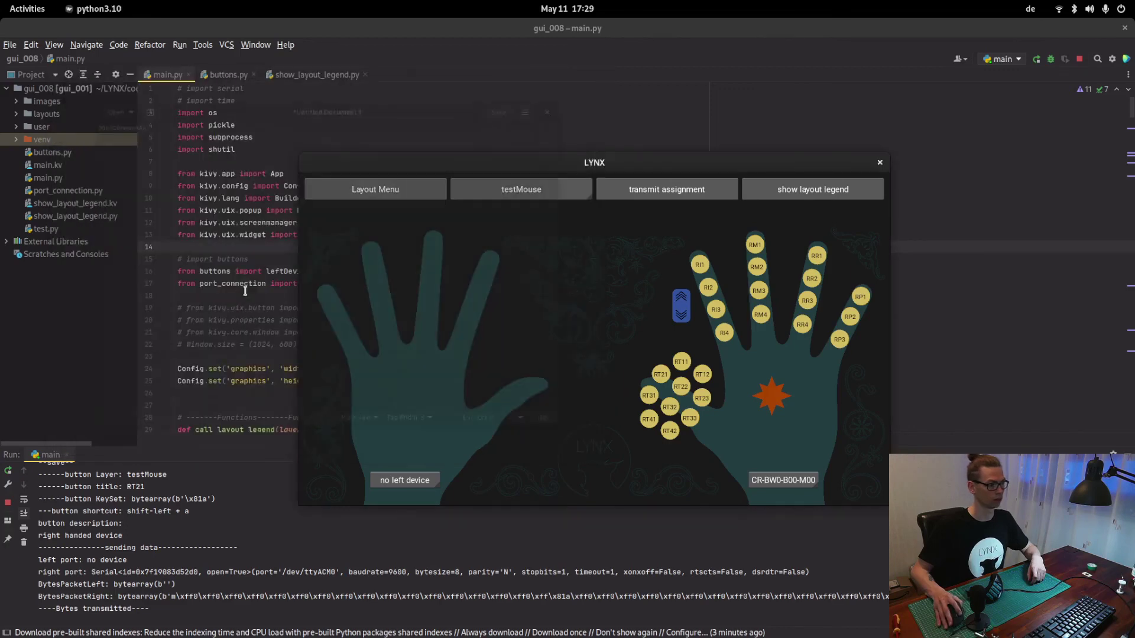
click(878, 163)
click(1124, 28)
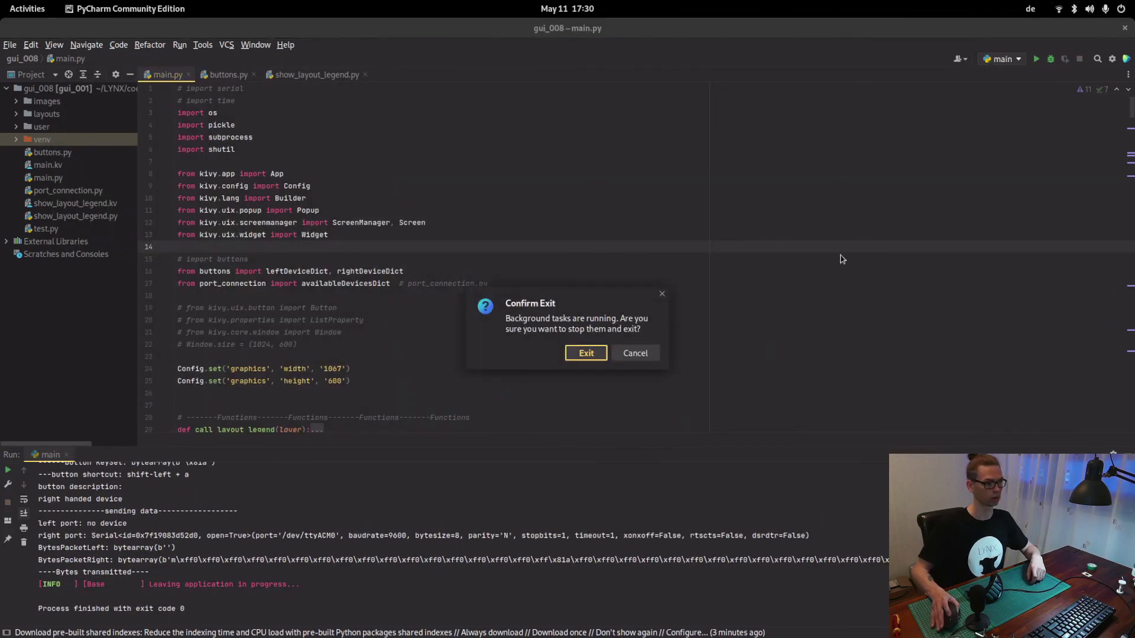
click(596, 352)
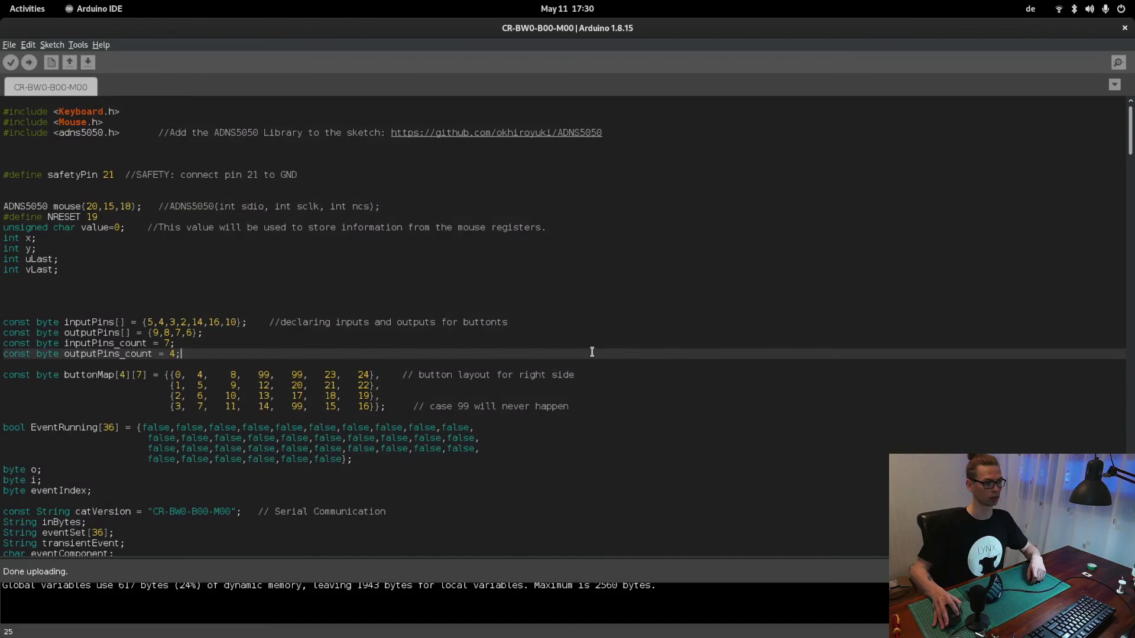
click(1125, 28)
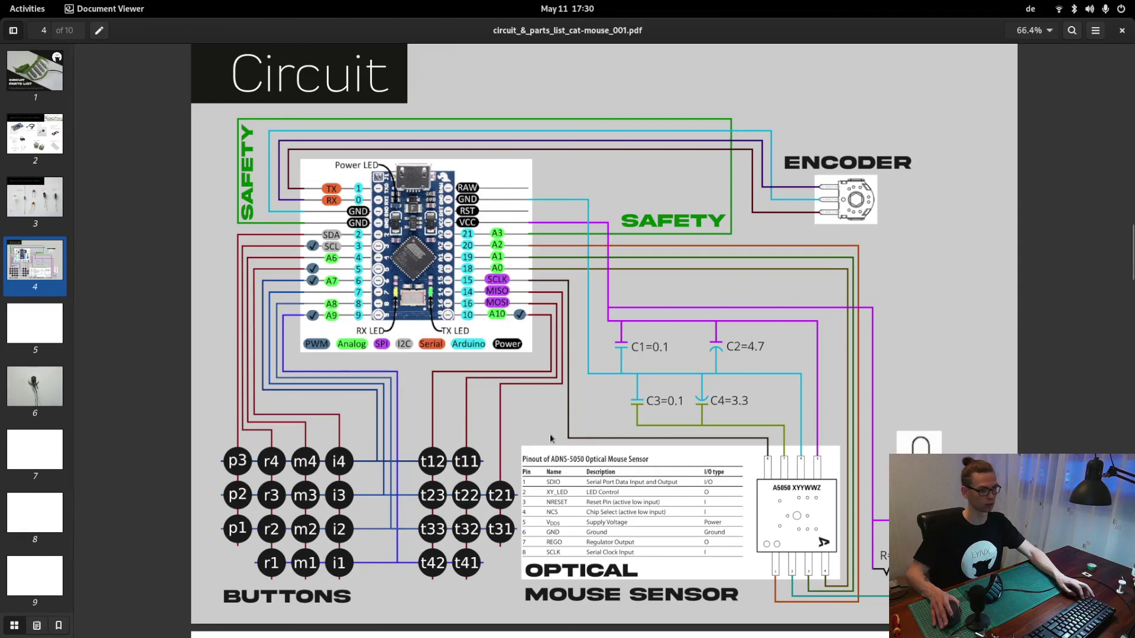
Switch to the Brave browser, open the LYNX workshop Forum page and examine its group chats, categories, posts and contact section
key(super)
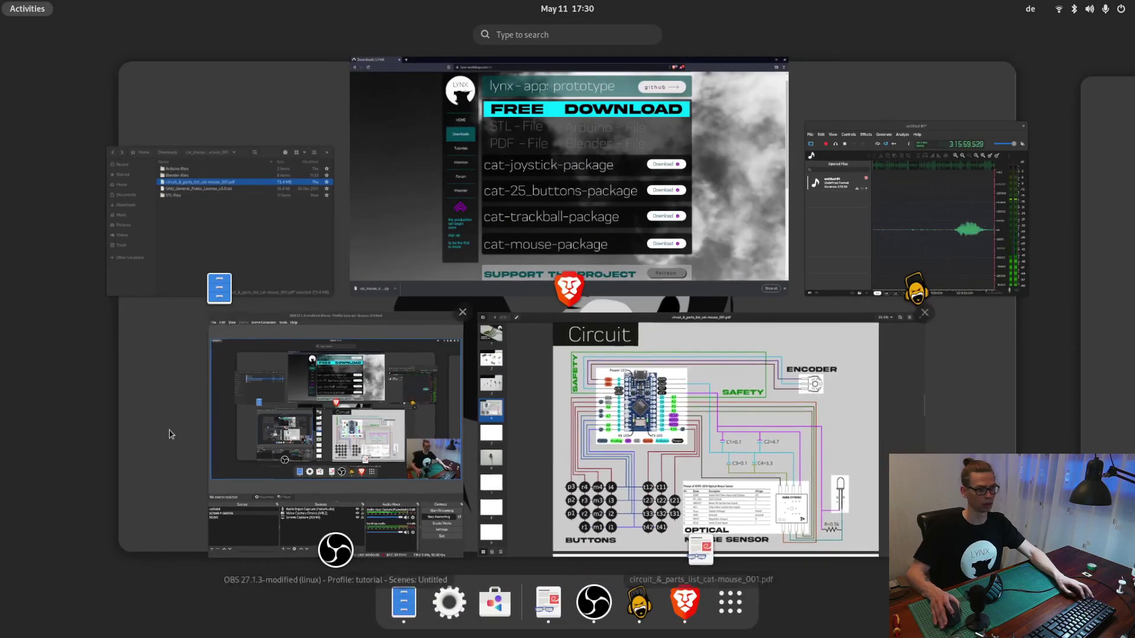
click(687, 266)
scroll(303, 74, up, 1)
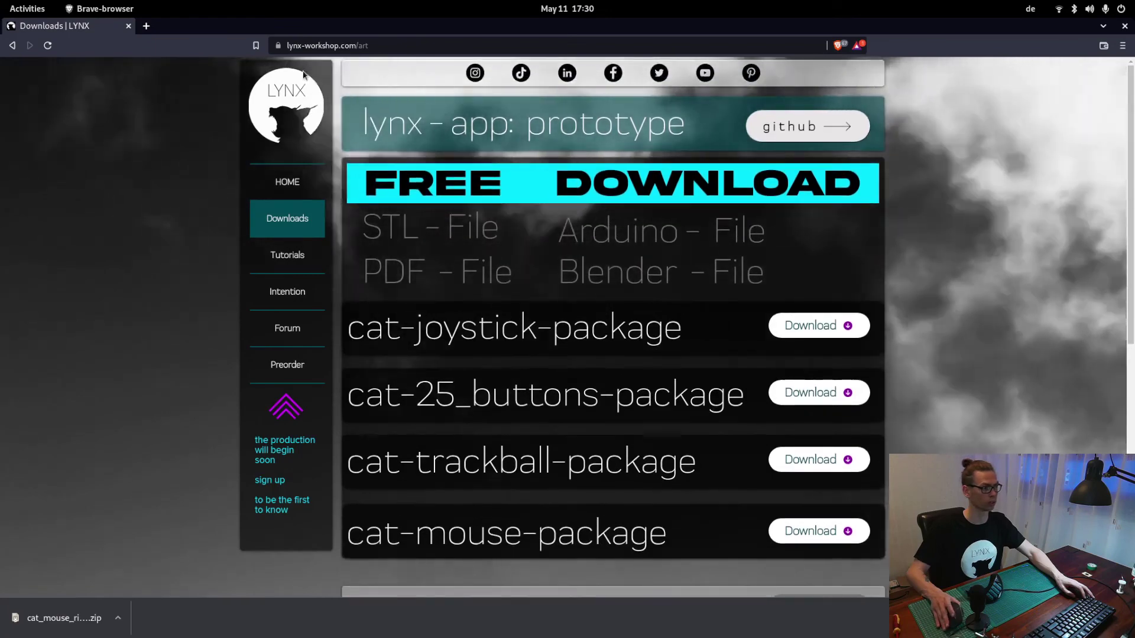
click(298, 338)
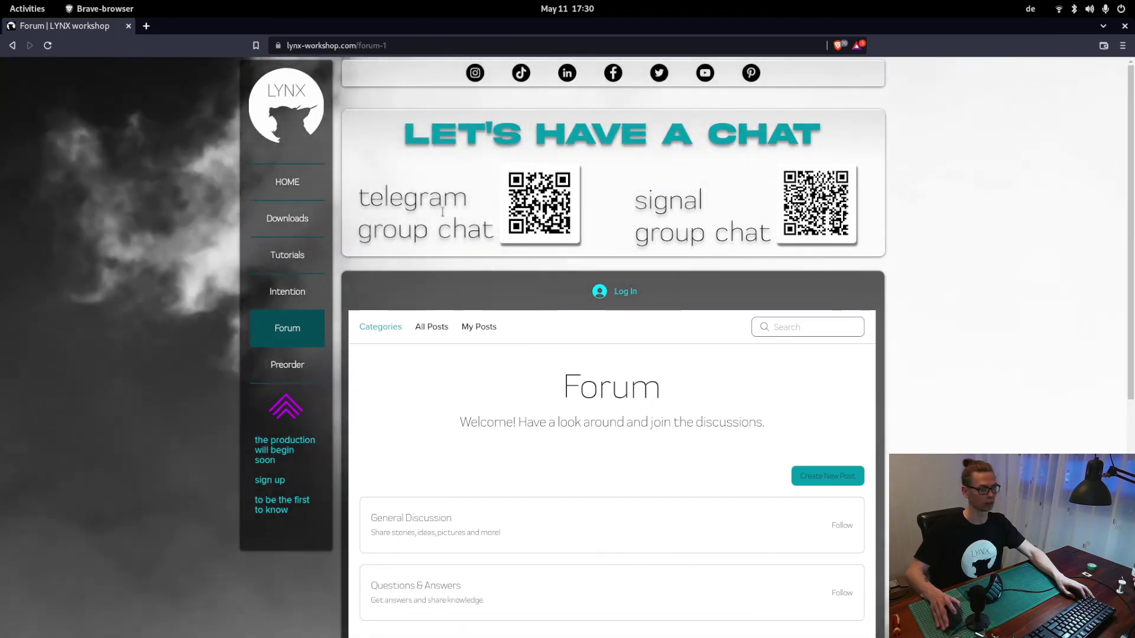
scroll(575, 449, down, 3)
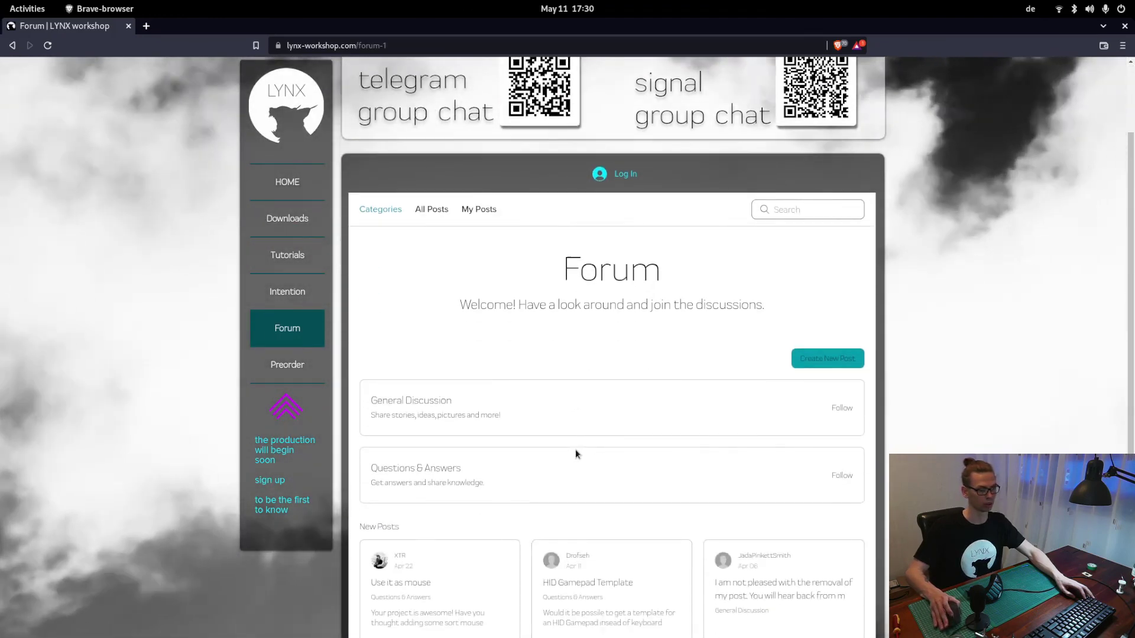
scroll(762, 424, down, 5)
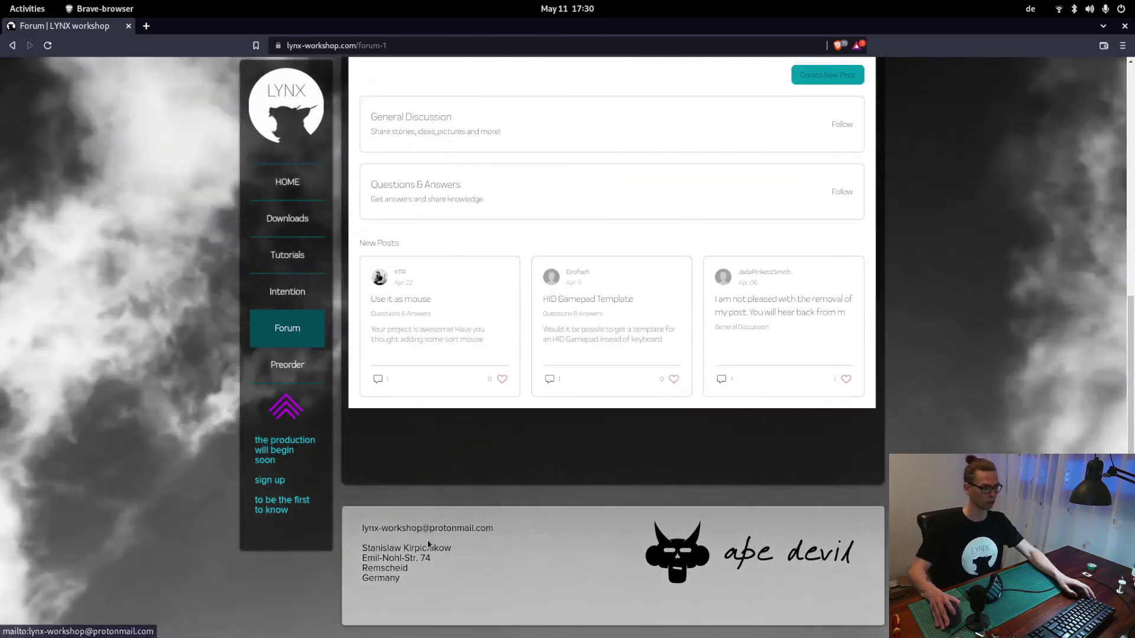
scroll(532, 473, up, 7)
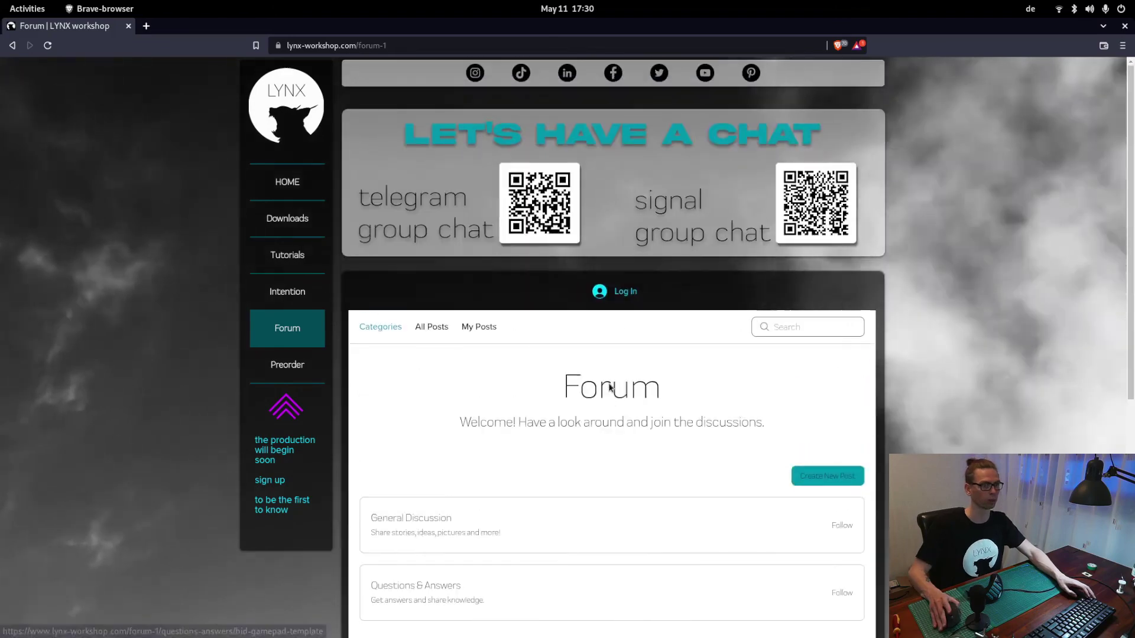